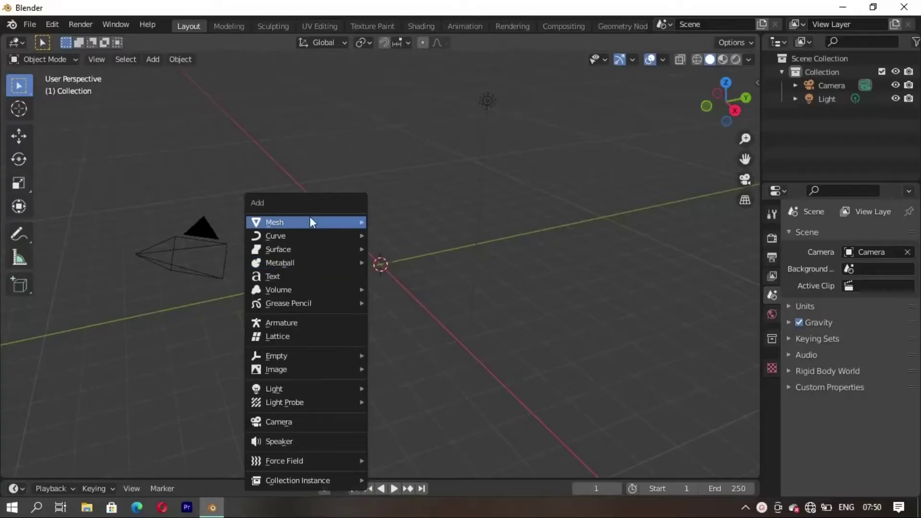
Step: In front view, move the cylinder up along Z so it rests on the grid
{"action": "key", "text": "KP_1"}
{"action": "key", "text": "g"}
{"action": "key", "text": "z"}
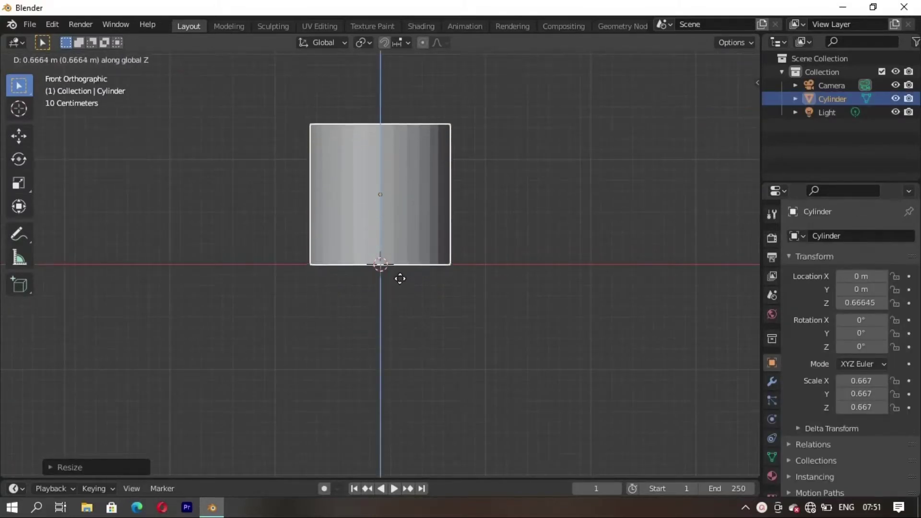
{"action": "left_click", "coordinate": [396, 278]}
{"action": "scroll", "coordinate": [396, 277], "scroll_direction": "up", "scroll_amount": 2}
{"action": "mouse_move", "coordinate": [475, 321]}
{"action": "middle_mouse_down"}
{"action": "mouse_move", "coordinate": [346, 366]}
{"action": "mouse_move", "coordinate": [423, 336]}
{"action": "middle_mouse_up"}
Step: In Edit Mode, add a middle loop cut and scale it outward into a barrel bulge
{"action": "key", "text": "Tab"}
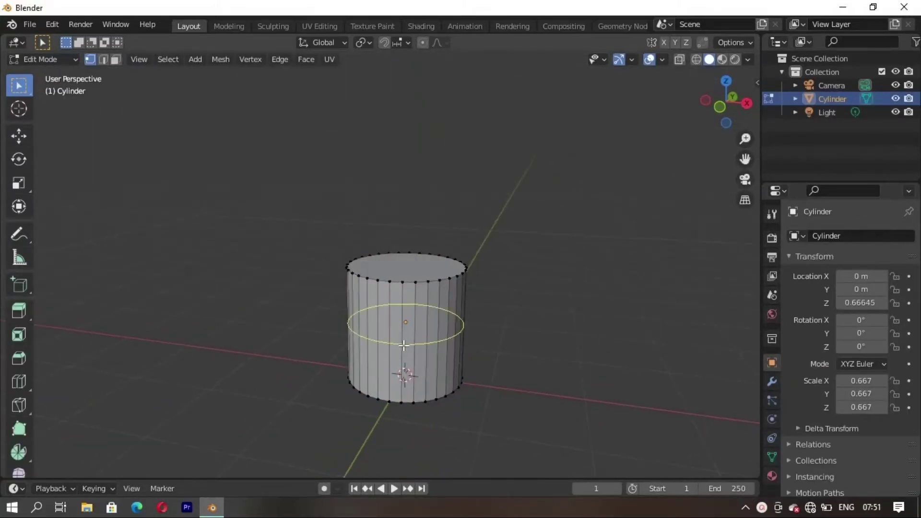
{"action": "left_click", "coordinate": [401, 350]}
{"action": "key", "text": "s"}
{"action": "left_click", "coordinate": [417, 375]}
{"action": "scroll", "coordinate": [417, 375], "scroll_direction": "up", "scroll_amount": 2}
{"action": "middle_click_drag", "start_coordinate": [417, 375], "coordinate": [409, 241]}
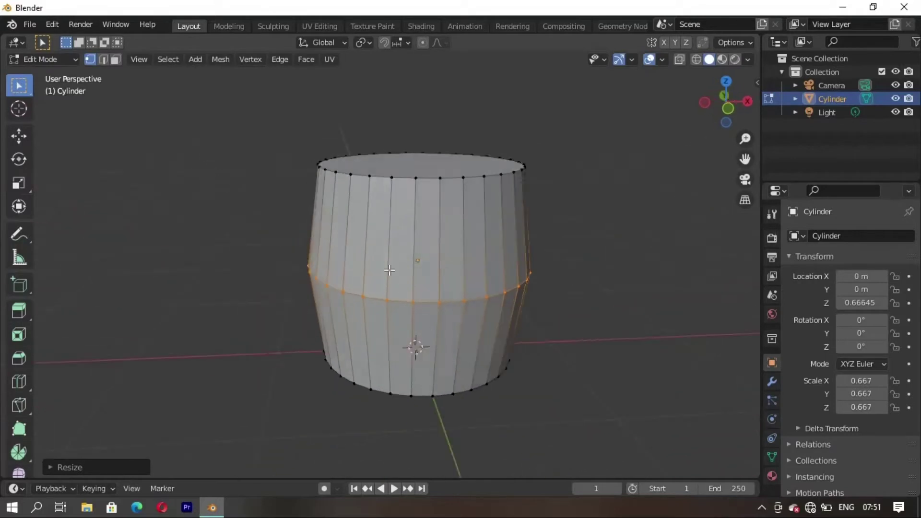
Step: Add another loop cut and scale the upper loop slightly outward
{"action": "key", "text": "ctrl+r"}
{"action": "key", "text": "s"}
{"action": "left_click", "coordinate": [411, 268]}
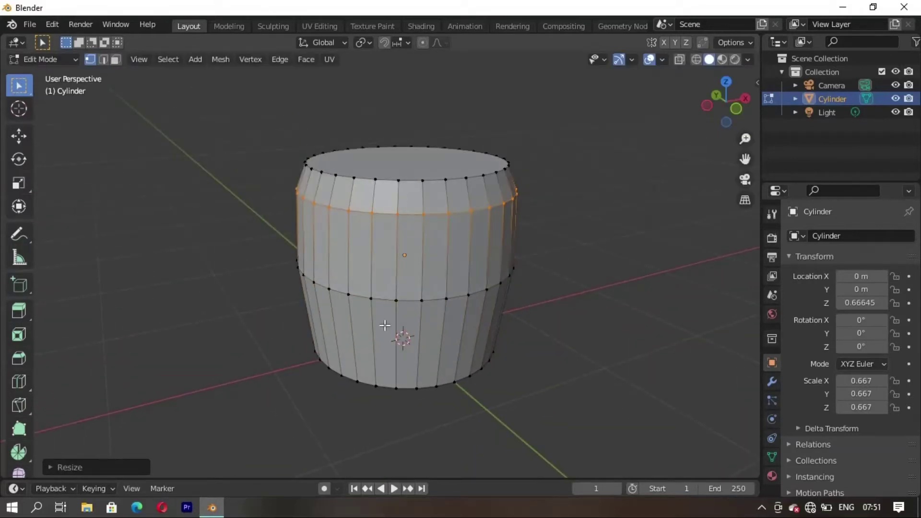
{"action": "key", "text": "alt+a"}
{"action": "mouse_move", "coordinate": [385, 326]}
{"action": "middle_mouse_down"}
{"action": "mouse_move", "coordinate": [385, 351]}
{"action": "mouse_move", "coordinate": [475, 325]}
{"action": "mouse_move", "coordinate": [429, 328]}
{"action": "middle_mouse_up"}
Step: Scale the bottom loop outward, then inset the barrel's top face and lower it along Z
{"action": "key", "text": "s"}
{"action": "key", "text": "Tab"}
{"action": "key", "text": "Tab"}
{"action": "key", "text": "3"}
{"action": "left_click", "coordinate": [417, 196]}
{"action": "key", "text": "i"}
{"action": "left_click", "coordinate": [460, 312]}
{"action": "key", "text": "g"}
{"action": "key", "text": "z"}
{"action": "left_click", "coordinate": [456, 301]}
Step: Grow the top selection and separate it as lid object Cylinder.001, shown in local view
{"action": "key", "text": "i"}
{"action": "left_click", "coordinate": [443, 335]}
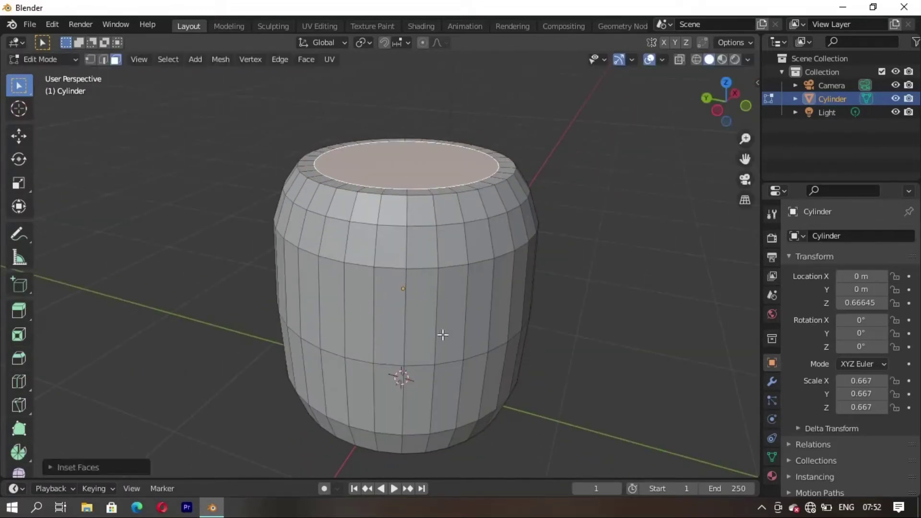
{"action": "key", "text": "Escape"}
{"action": "mouse_move", "coordinate": [481, 363]}
{"action": "middle_mouse_down"}
{"action": "mouse_move", "coordinate": [438, 322]}
{"action": "mouse_move", "coordinate": [366, 304]}
{"action": "middle_mouse_up"}
{"action": "key", "text": "ctrl+KP_Add"}
{"action": "key", "text": "p"}
{"action": "left_click", "coordinate": [537, 345]}
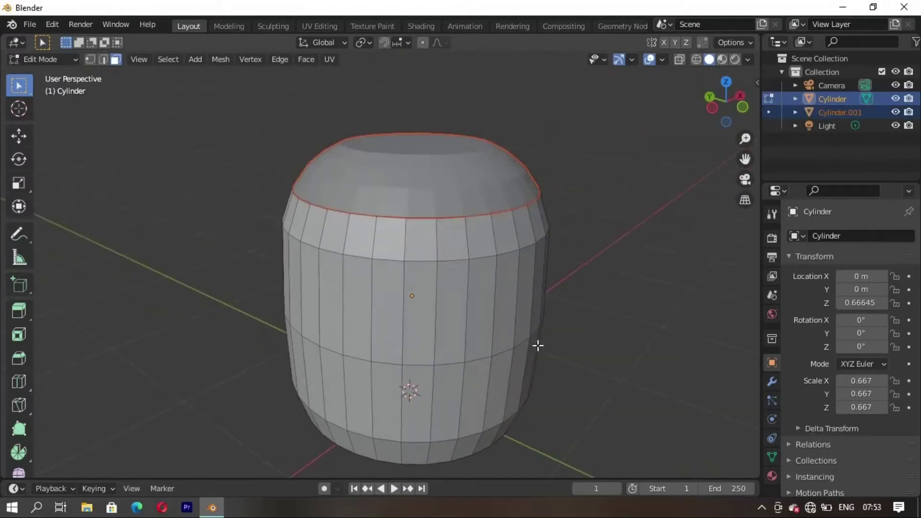
{"action": "key", "text": "Tab"}
{"action": "key", "text": "Tab"}
{"action": "mouse_move", "coordinate": [602, 302]}
{"action": "middle_mouse_down"}
{"action": "mouse_move", "coordinate": [467, 276]}
{"action": "mouse_move", "coordinate": [313, 288]}
{"action": "mouse_move", "coordinate": [441, 282]}
{"action": "mouse_move", "coordinate": [401, 261]}
{"action": "mouse_move", "coordinate": [436, 221]}
{"action": "middle_mouse_up"}
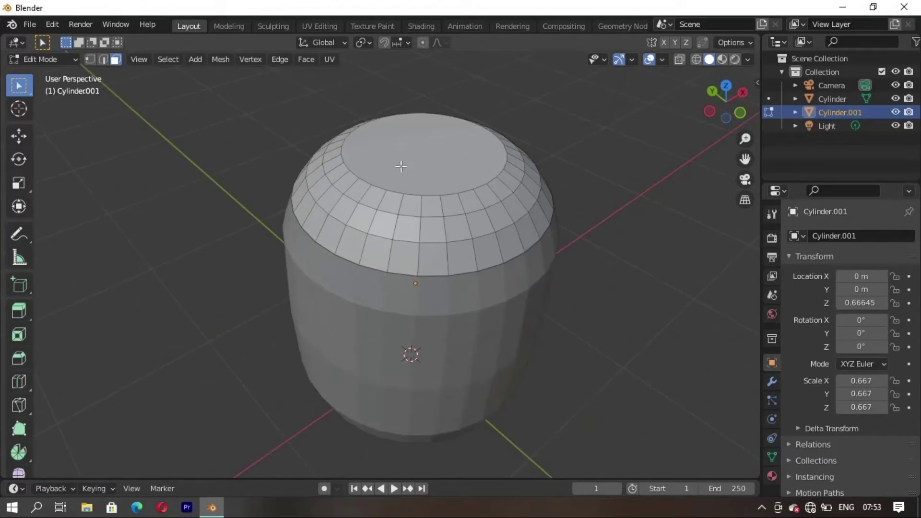
{"action": "key", "text": "KP_Divide"}
Step: Add Subdivision Surface and Solidify modifiers to the lid, Cylinder.001
{"action": "left_click", "coordinate": [771, 386]}
{"action": "left_click", "coordinate": [851, 235]}
{"action": "left_click", "coordinate": [662, 473]}
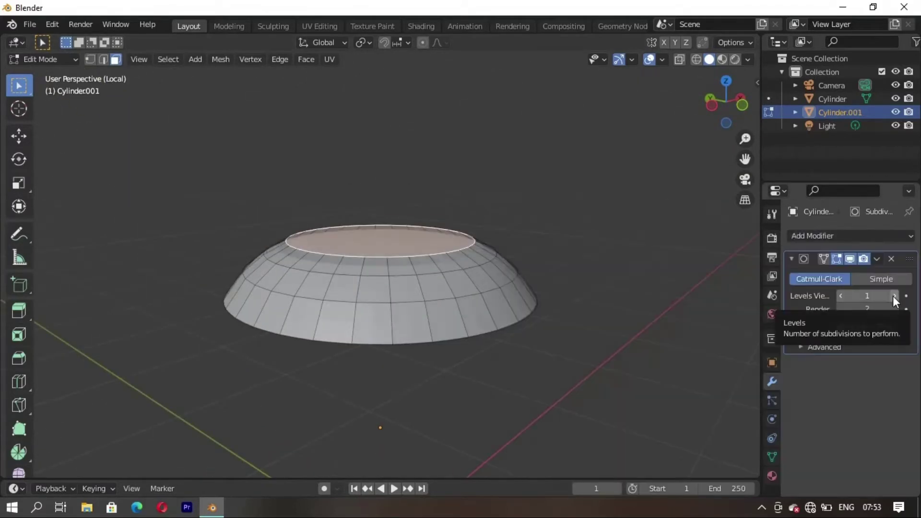
{"action": "left_click", "coordinate": [791, 258]}
{"action": "left_click", "coordinate": [850, 235]}
{"action": "left_click", "coordinate": [653, 430]}
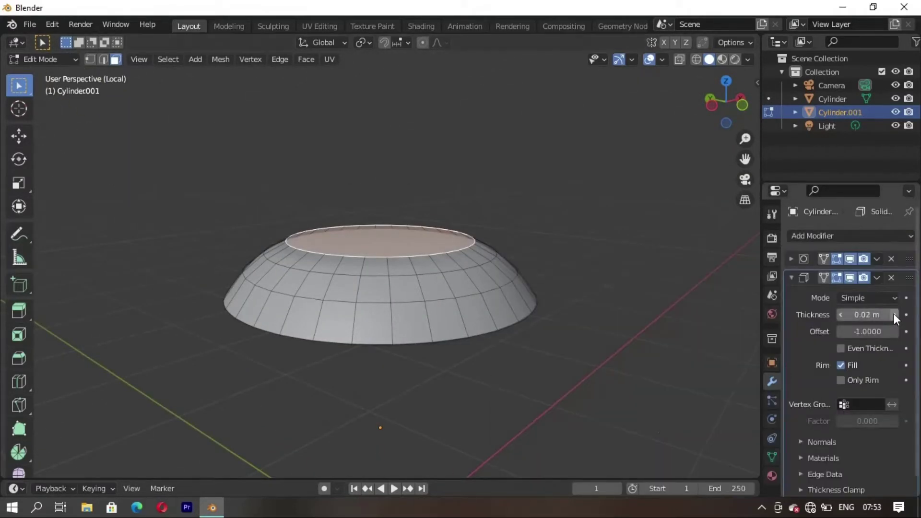
Step: Inspect the smoothed lid's shape, toggling Edit Mode and cancelling a trial inset
{"action": "key", "text": "Tab"}
{"action": "key", "text": "Tab"}
{"action": "key", "text": "Tab"}
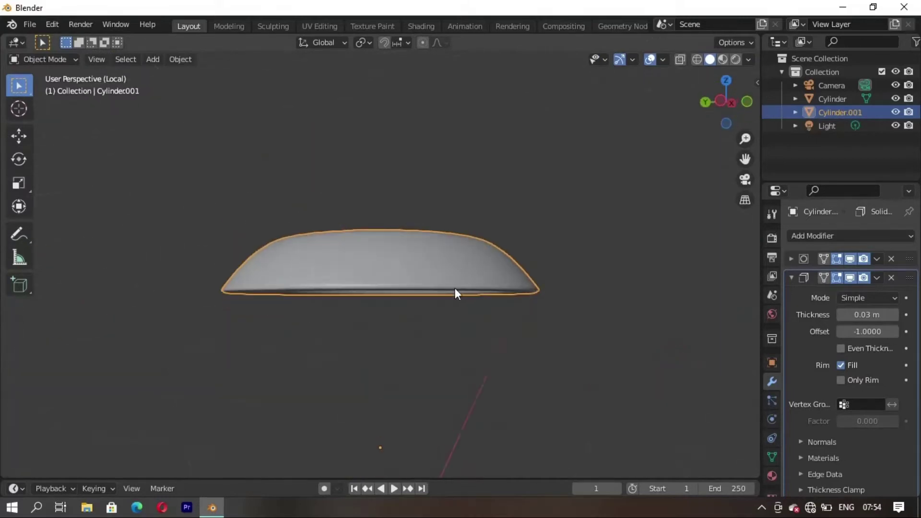
{"action": "mouse_move", "coordinate": [457, 292]}
{"action": "middle_mouse_down"}
{"action": "mouse_move", "coordinate": [404, 290]}
{"action": "mouse_move", "coordinate": [461, 375]}
{"action": "middle_mouse_up"}
{"action": "key", "text": "Tab"}
{"action": "key", "text": "i"}
{"action": "key", "text": "Escape"}
Step: Exit local view to show the whole jar and select the barrel body
{"action": "key", "text": "Tab"}
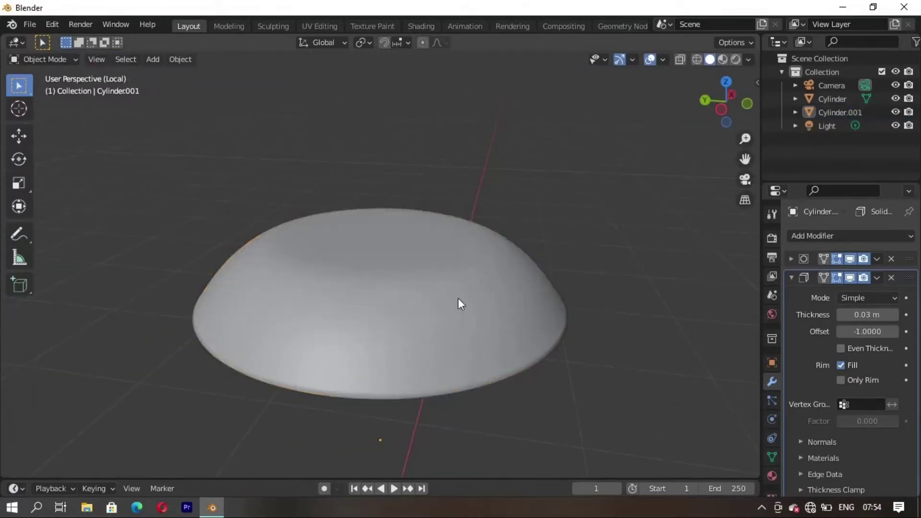
{"action": "key", "text": "Tab"}
{"action": "middle_click_drag", "start_coordinate": [459, 303], "coordinate": [557, 233]}
{"action": "key", "text": "Tab"}
{"action": "key", "text": "KP_Divide"}
{"action": "left_click", "coordinate": [424, 345]}
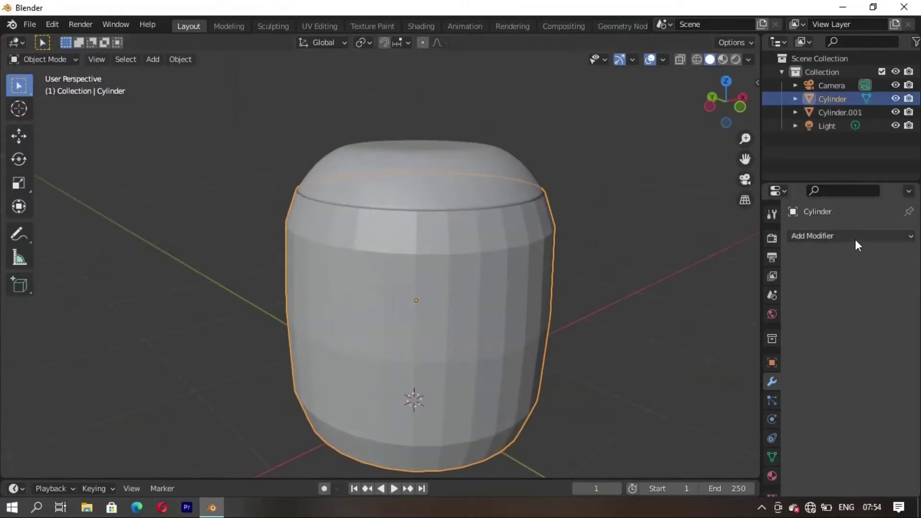
Step: Give the body a Subdivision Surface modifier and add a loop cut near its base
{"action": "left_click", "coordinate": [816, 236]}
{"action": "left_click", "coordinate": [617, 473]}
{"action": "key", "text": "ctrl+3"}
{"action": "key", "text": "Tab"}
{"action": "middle_click_drag", "start_coordinate": [427, 302], "coordinate": [427, 206], "text": "shift"}
{"action": "key", "text": "ctrl+r"}
{"action": "left_click", "coordinate": [392, 324]}
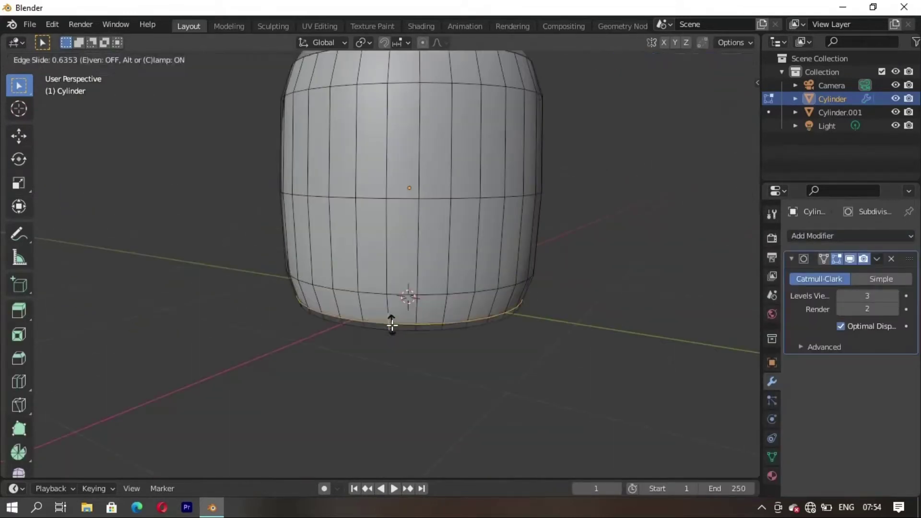
{"action": "middle_click_drag", "start_coordinate": [377, 325], "coordinate": [678, 381]}
Step: Add a Solidify modifier to the body with 0.03 m thickness
{"action": "left_click", "coordinate": [885, 262]}
{"action": "left_click", "coordinate": [844, 235]}
{"action": "left_click", "coordinate": [666, 391]}
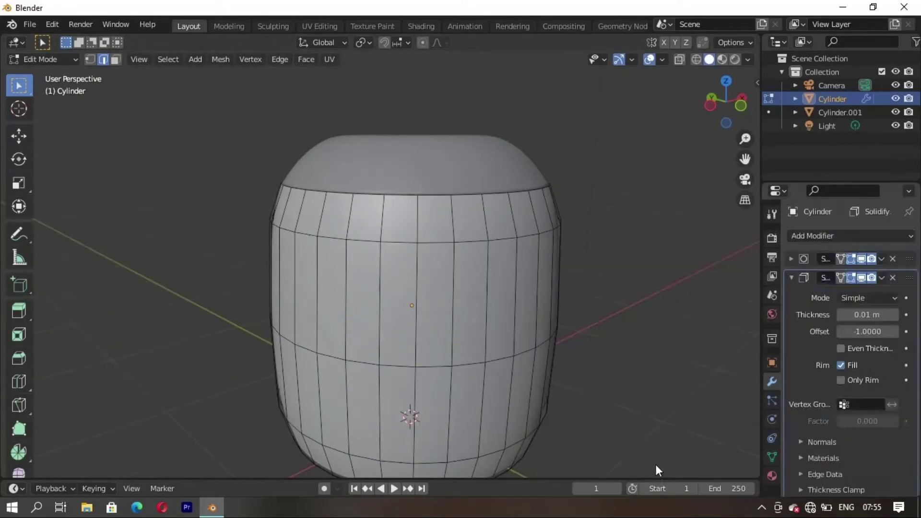
{"action": "left_click", "coordinate": [894, 315]}
{"action": "key", "text": "Tab"}
{"action": "mouse_move", "coordinate": [573, 318]}
{"action": "middle_mouse_down"}
{"action": "mouse_move", "coordinate": [501, 295]}
{"action": "mouse_move", "coordinate": [477, 376]}
{"action": "middle_mouse_up"}
Step: Raise the lid slightly along Z above the body, then reselect the body
{"action": "left_click", "coordinate": [413, 201]}
{"action": "key", "text": "g"}
{"action": "key", "text": "z"}
{"action": "left_click", "coordinate": [444, 337]}
{"action": "mouse_move", "coordinate": [431, 296]}
{"action": "middle_mouse_down"}
{"action": "mouse_move", "coordinate": [395, 404]}
{"action": "mouse_move", "coordinate": [425, 359]}
{"action": "mouse_move", "coordinate": [411, 383]}
{"action": "mouse_move", "coordinate": [653, 372]}
{"action": "mouse_move", "coordinate": [517, 378]}
{"action": "mouse_move", "coordinate": [352, 305]}
{"action": "mouse_move", "coordinate": [403, 343]}
{"action": "mouse_move", "coordinate": [354, 317]}
{"action": "mouse_move", "coordinate": [517, 396]}
{"action": "middle_mouse_up"}
{"action": "left_click", "coordinate": [425, 359]}
Step: Select the lid in front view and inset a small face at the centre of its top
{"action": "key", "text": "KP_1"}
{"action": "left_click", "coordinate": [506, 398]}
{"action": "key", "text": "Tab"}
{"action": "key", "text": "i"}
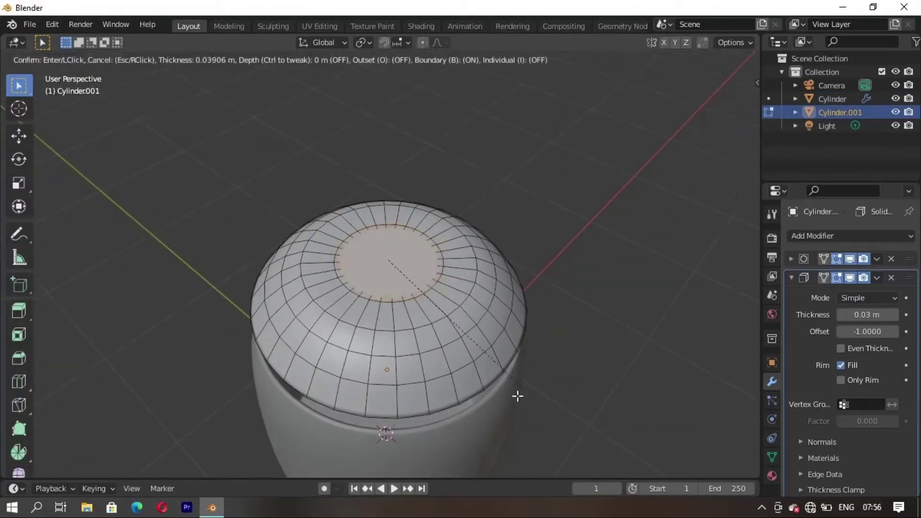
{"action": "left_click", "coordinate": [494, 392]}
{"action": "left_click", "coordinate": [791, 258]}
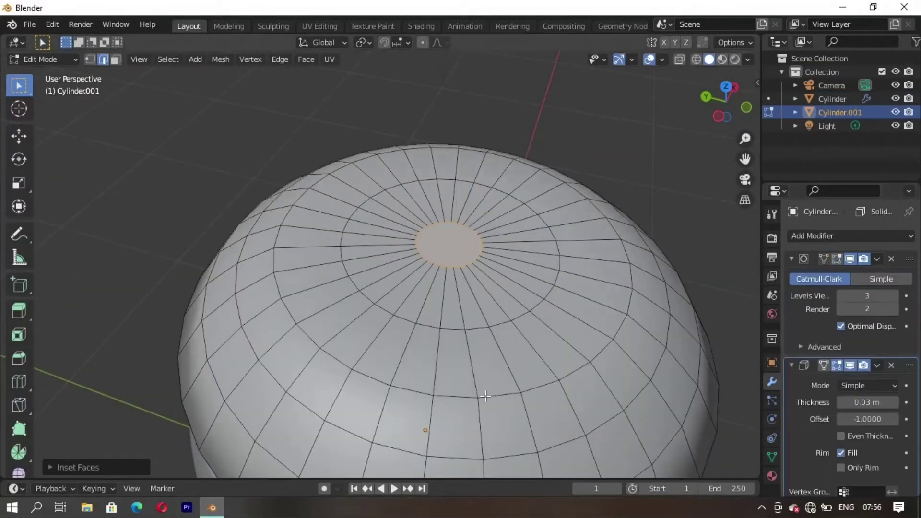
Step: Isolate the lid in local view and turn on Auto Smooth in its mesh Normals settings
{"action": "middle_click_drag", "start_coordinate": [518, 336], "coordinate": [494, 374]}
{"action": "key", "text": "KP_Divide"}
{"action": "left_click", "coordinate": [772, 457]}
{"action": "scroll", "coordinate": [841, 459], "scroll_direction": "down", "scroll_amount": 2}
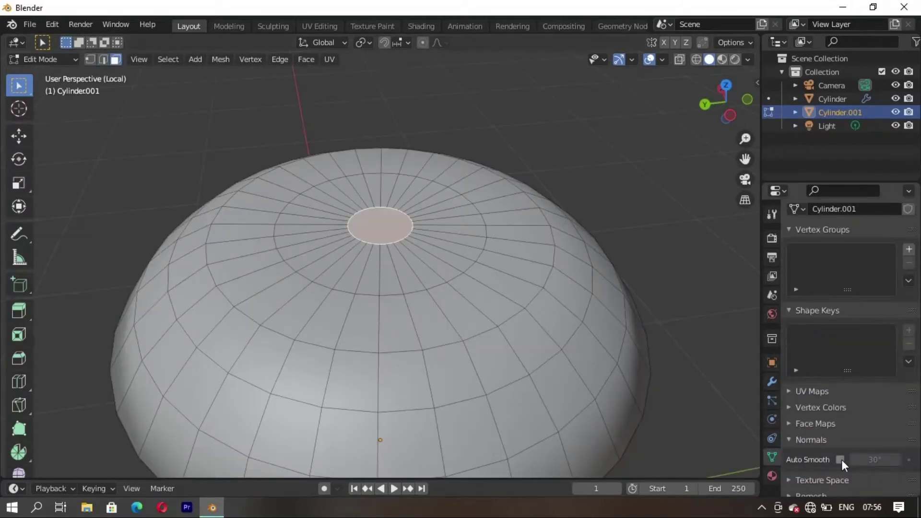
Step: Extrude the centre face upward into a knob, undoing a trial taper
{"action": "key", "text": "e"}
{"action": "left_click", "coordinate": [401, 307]}
{"action": "middle_click_drag", "start_coordinate": [401, 307], "coordinate": [438, 361]}
{"action": "key", "text": "s"}
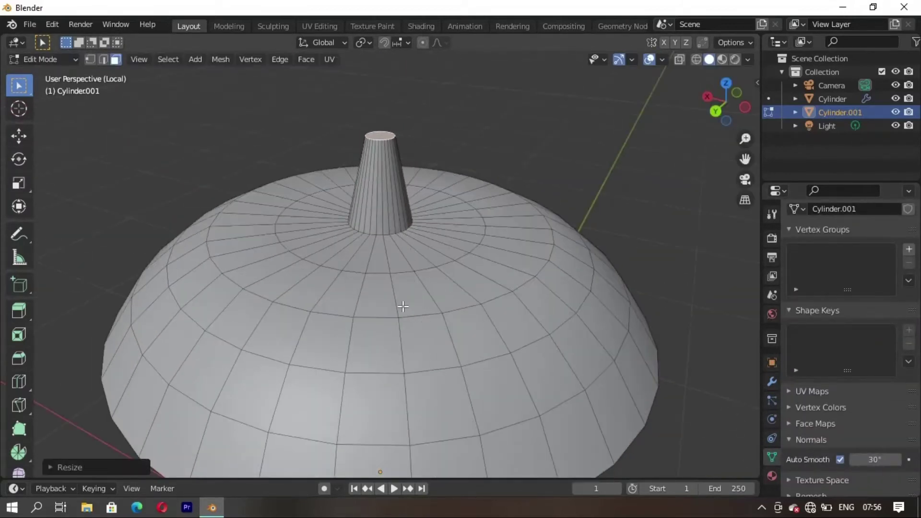
{"action": "key", "text": "ctrl+z"}
Step: Select four faces on the lid and extrude them upward into posts
{"action": "mouse_move", "coordinate": [403, 306]}
{"action": "middle_mouse_down"}
{"action": "mouse_move", "coordinate": [425, 319]}
{"action": "mouse_move", "coordinate": [458, 318]}
{"action": "middle_mouse_up"}
{"action": "left_click", "coordinate": [276, 174], "text": "shift"}
{"action": "middle_click_drag", "start_coordinate": [277, 174], "coordinate": [379, 135]}
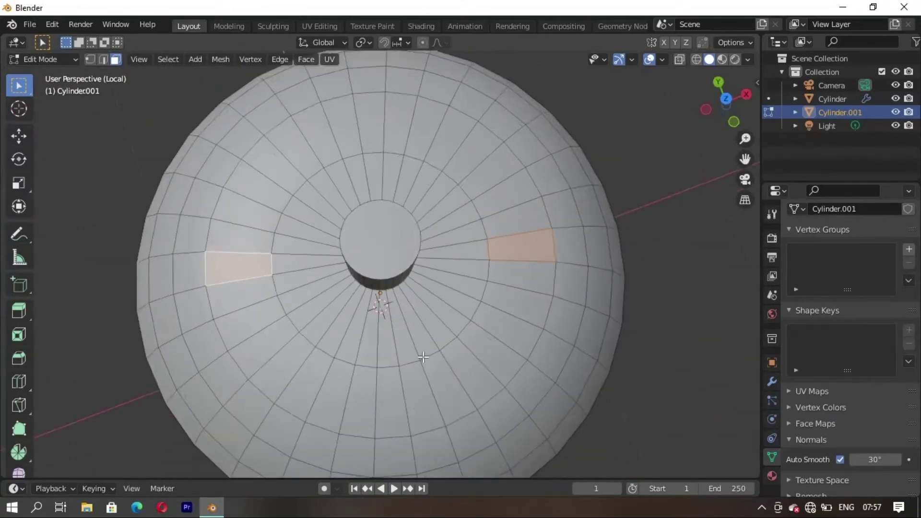
{"action": "middle_click_drag", "start_coordinate": [376, 398], "coordinate": [456, 370]}
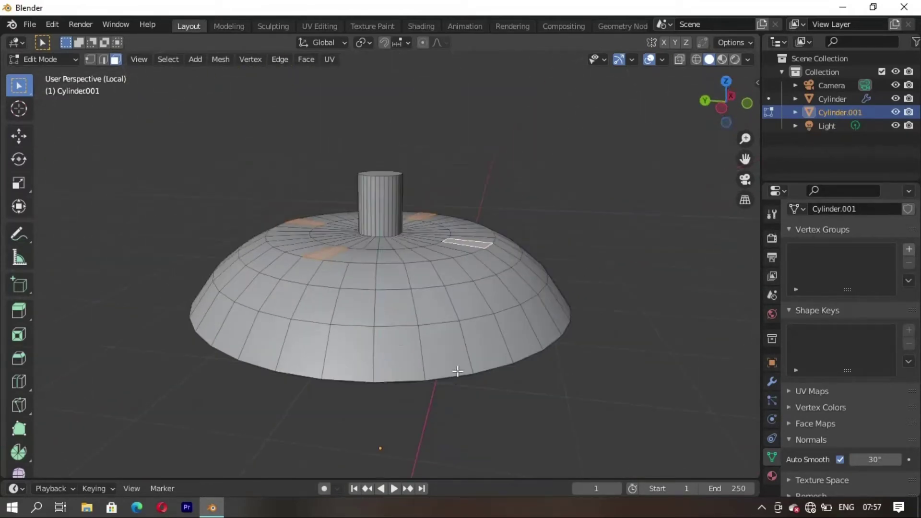
{"action": "key", "text": "e"}
{"action": "key", "text": "s"}
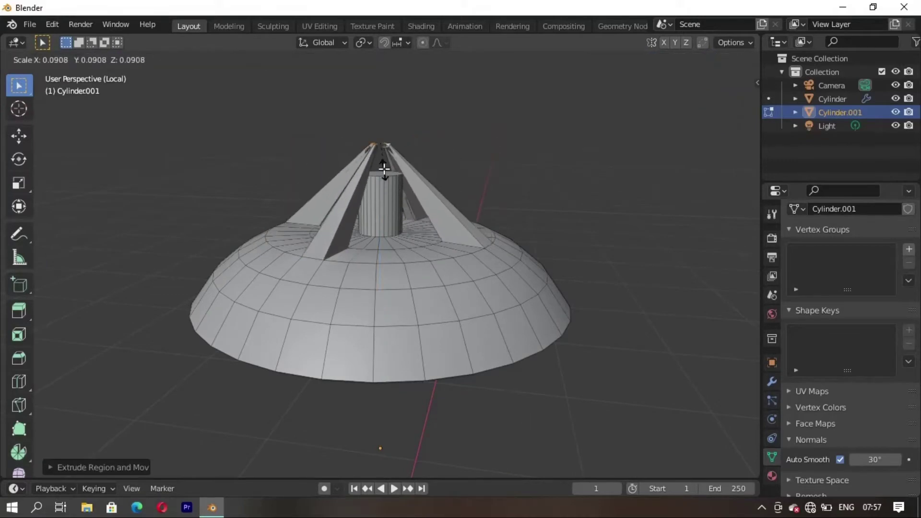
{"action": "left_click", "coordinate": [384, 168]}
{"action": "middle_click_drag", "start_coordinate": [417, 267], "coordinate": [431, 370]}
{"action": "key", "text": "ctrl+z"}
Step: Change the pivot point, then extrude the post tops inward to meet over the centre
{"action": "mouse_move", "coordinate": [384, 398]}
{"action": "middle_mouse_down"}
{"action": "mouse_move", "coordinate": [386, 335]}
{"action": "mouse_move", "coordinate": [329, 62]}
{"action": "middle_mouse_up"}
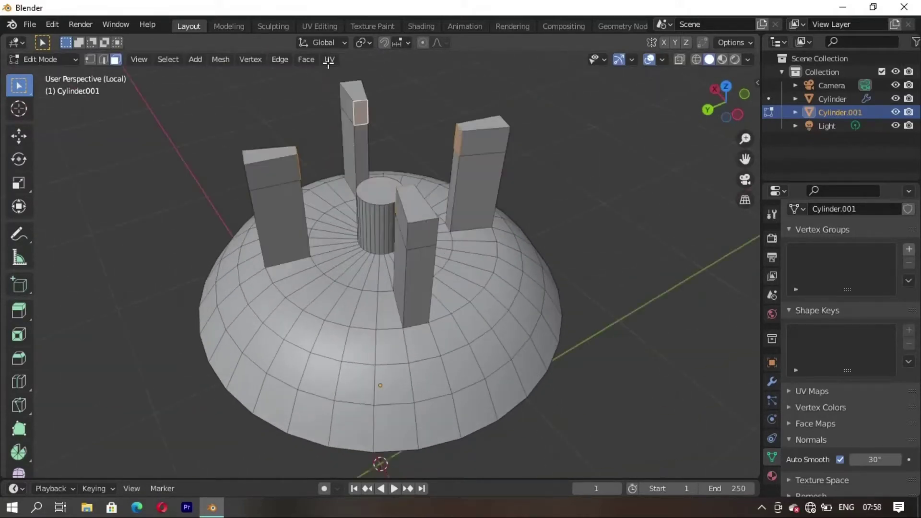
{"action": "left_click", "coordinate": [363, 42]}
{"action": "left_click", "coordinate": [370, 86]}
{"action": "middle_click_drag", "start_coordinate": [369, 86], "coordinate": [427, 283]}
{"action": "key", "text": "e"}
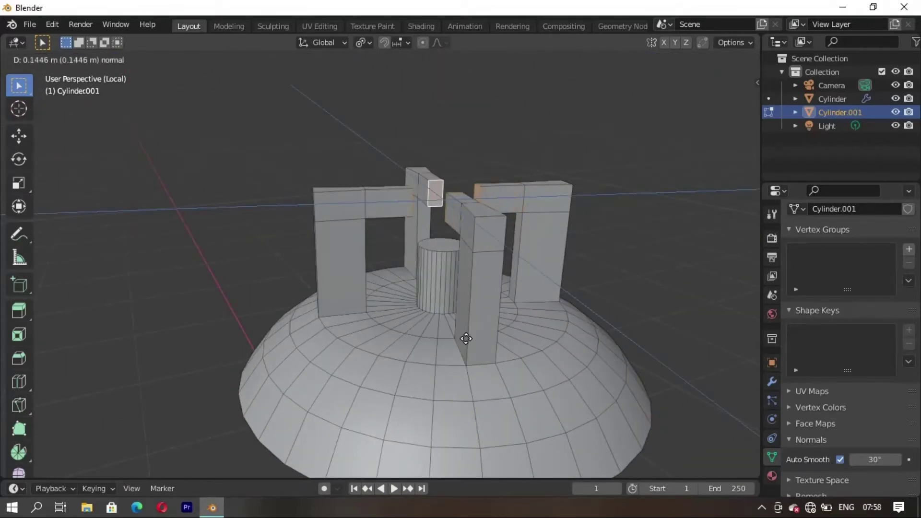
{"action": "left_click", "coordinate": [465, 338]}
{"action": "mouse_move", "coordinate": [466, 339]}
{"action": "middle_mouse_down"}
{"action": "mouse_move", "coordinate": [519, 305]}
{"action": "mouse_move", "coordinate": [465, 313]}
{"action": "middle_mouse_up"}
{"action": "left_click", "coordinate": [523, 326]}
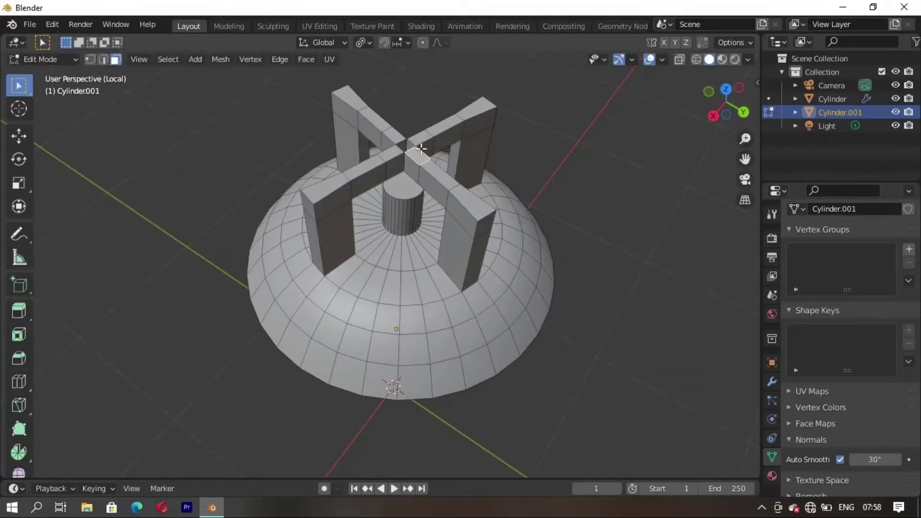
Step: Extrude the handle's top face upward, enlarge it, and view the Subdivision and Solidify modifiers
{"action": "left_click", "coordinate": [382, 218]}
{"action": "middle_click_drag", "start_coordinate": [382, 219], "coordinate": [404, 238]}
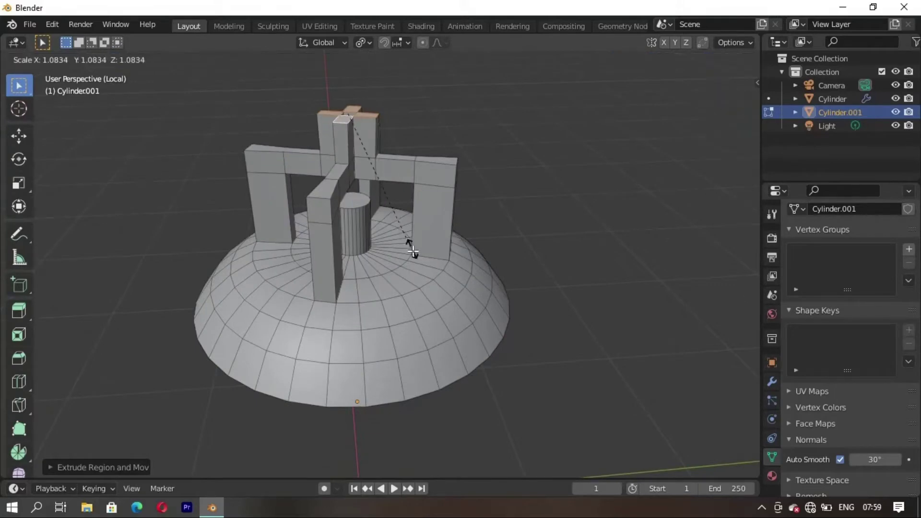
{"action": "left_click", "coordinate": [439, 317]}
{"action": "middle_click_drag", "start_coordinate": [440, 318], "coordinate": [500, 267]}
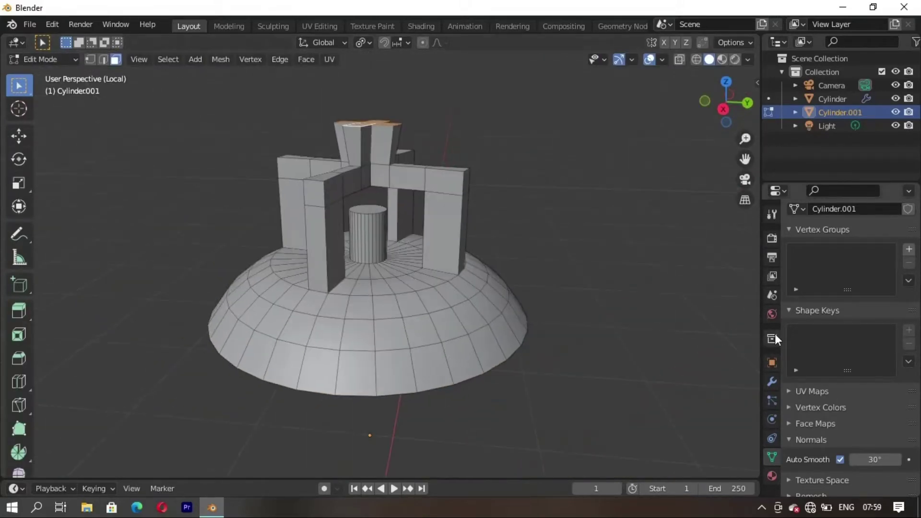
{"action": "left_click", "coordinate": [772, 381]}
{"action": "middle_click_drag", "start_coordinate": [431, 246], "coordinate": [343, 308]}
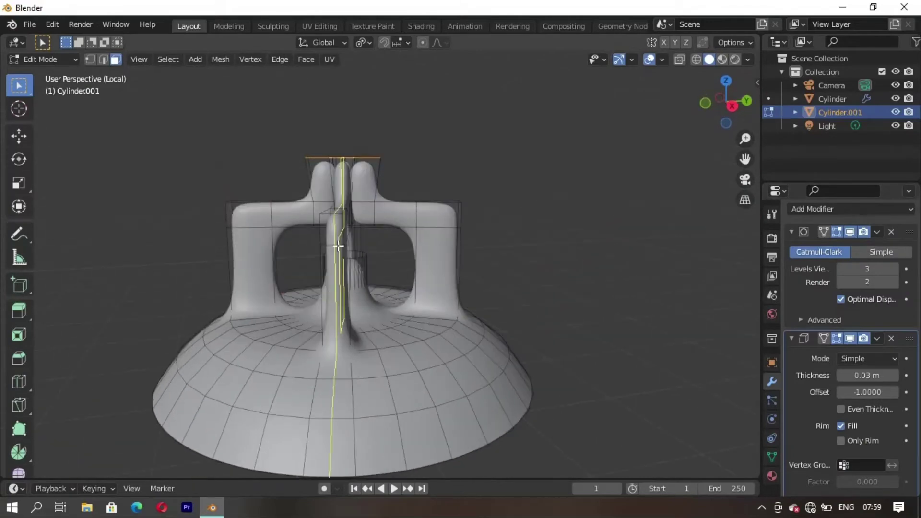
Step: Add an edge loop along one of the handle's prongs to tighten it
{"action": "middle_click_drag", "start_coordinate": [338, 246], "coordinate": [447, 269]}
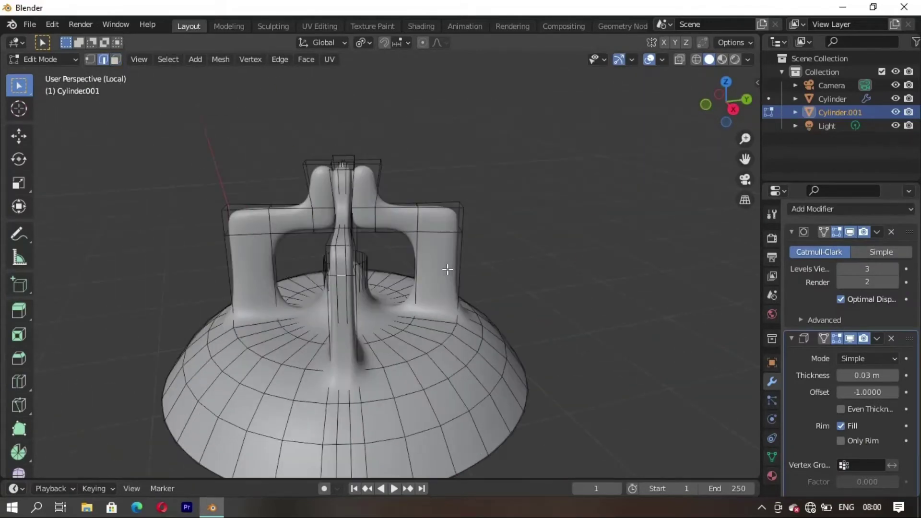
{"action": "left_click", "coordinate": [394, 349]}
{"action": "scroll", "coordinate": [355, 251], "scroll_direction": "up", "scroll_amount": 2}
{"action": "mouse_move", "coordinate": [395, 350]}
{"action": "middle_mouse_down"}
{"action": "mouse_move", "coordinate": [355, 251]}
{"action": "mouse_move", "coordinate": [434, 263]}
{"action": "mouse_move", "coordinate": [326, 317]}
{"action": "middle_mouse_up"}
{"action": "key", "text": "ctrl+r"}
{"action": "left_click", "coordinate": [437, 263]}
{"action": "left_click", "coordinate": [439, 273]}
{"action": "key", "text": "alt+a"}
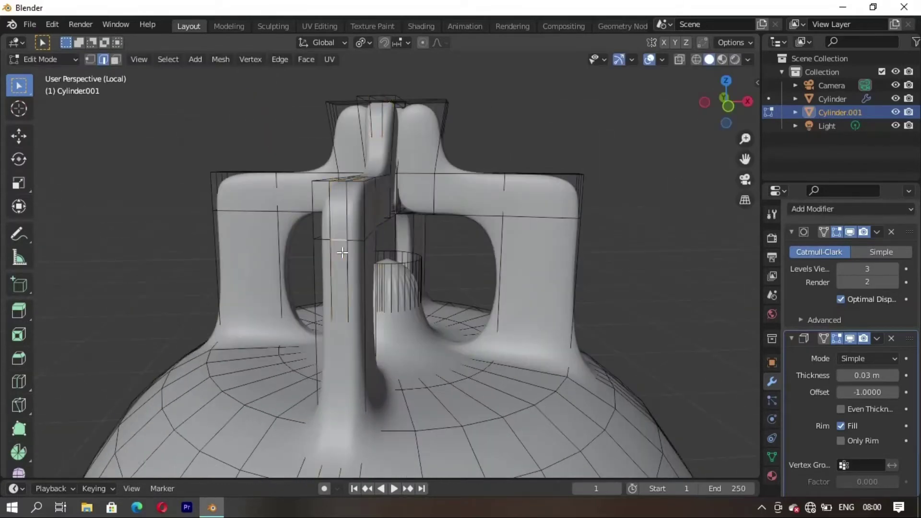
{"action": "mouse_move", "coordinate": [346, 240]}
{"action": "middle_mouse_down"}
{"action": "mouse_move", "coordinate": [462, 292]}
{"action": "mouse_move", "coordinate": [499, 274]}
{"action": "mouse_move", "coordinate": [396, 290]}
{"action": "mouse_move", "coordinate": [419, 174]}
{"action": "middle_mouse_up"}
{"action": "key", "text": "Tab"}
{"action": "key", "text": "Tab"}
Step: Add and slide further edge loops on the other prongs, then check the smoothed shape
{"action": "scroll", "coordinate": [419, 174], "scroll_direction": "up", "scroll_amount": 2}
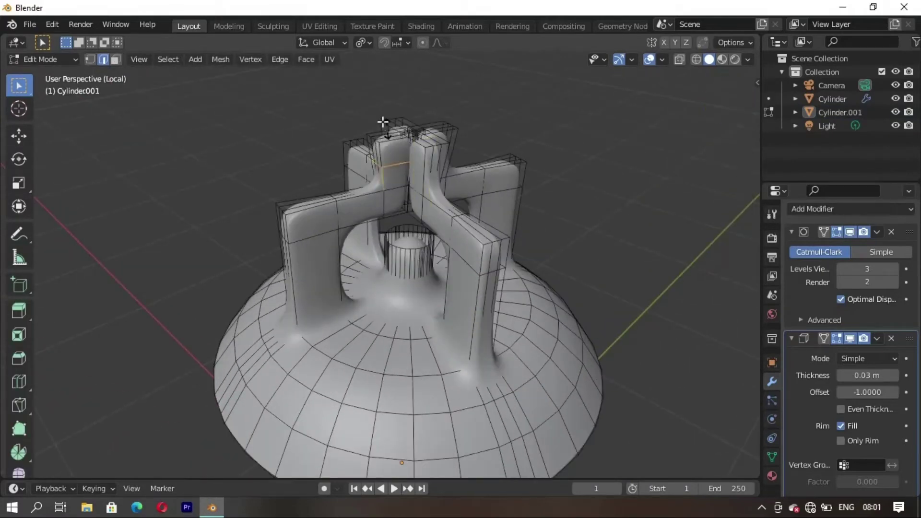
{"action": "middle_click_drag", "start_coordinate": [383, 121], "coordinate": [441, 108]}
{"action": "middle_click_drag", "start_coordinate": [442, 157], "coordinate": [425, 172]}
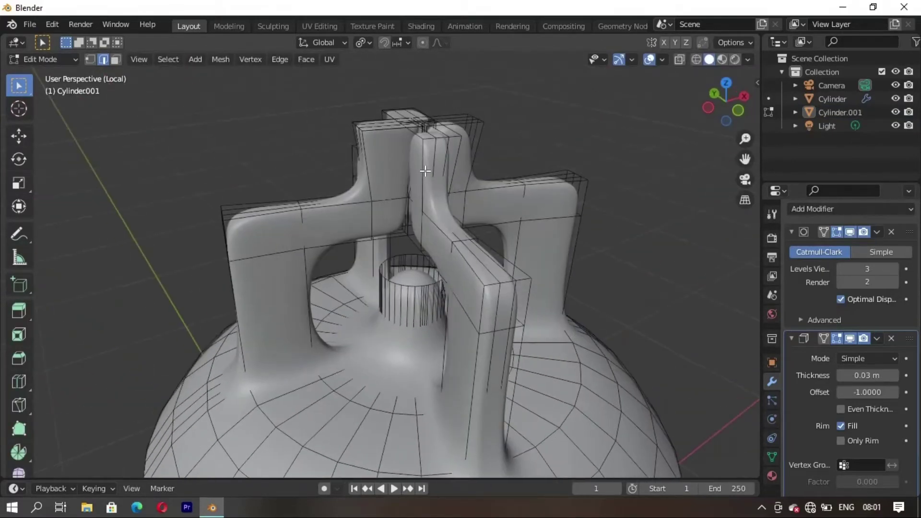
{"action": "left_click", "coordinate": [434, 107]}
{"action": "middle_click_drag", "start_coordinate": [435, 108], "coordinate": [365, 208]}
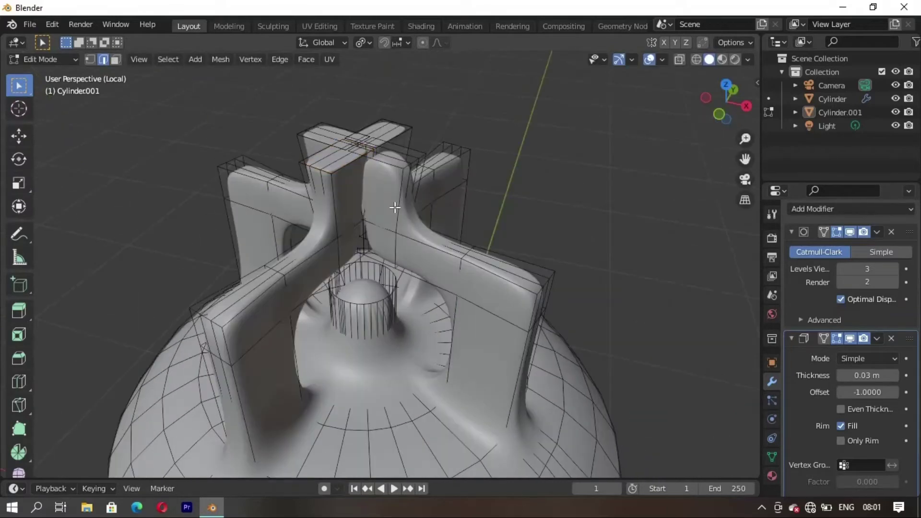
{"action": "left_click", "coordinate": [420, 139]}
{"action": "mouse_move", "coordinate": [420, 139]}
{"action": "middle_mouse_down"}
{"action": "mouse_move", "coordinate": [350, 219]}
{"action": "mouse_move", "coordinate": [362, 275]}
{"action": "middle_mouse_up"}
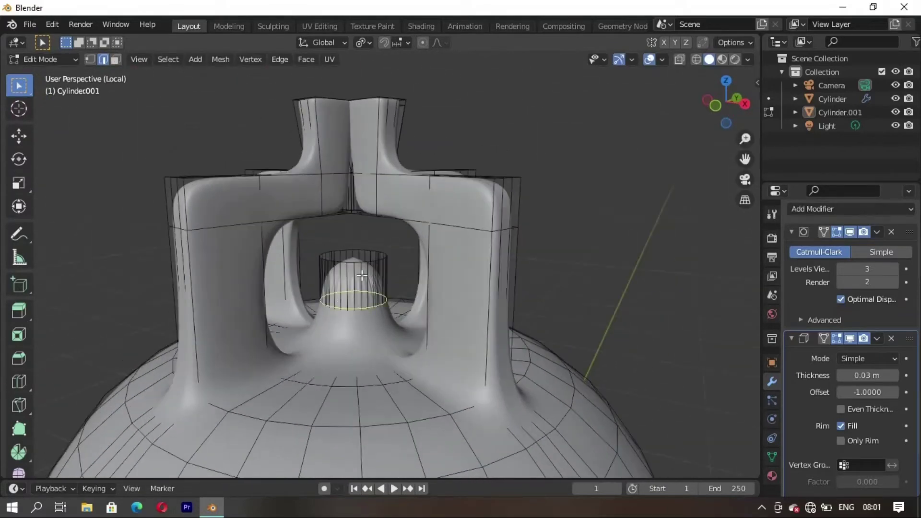
{"action": "key", "text": "Tab"}
{"action": "scroll", "coordinate": [364, 259], "scroll_direction": "down", "scroll_amount": 5}
{"action": "mouse_move", "coordinate": [401, 331]}
{"action": "middle_mouse_down"}
{"action": "mouse_move", "coordinate": [256, 346]}
{"action": "mouse_move", "coordinate": [423, 324]}
{"action": "middle_mouse_up"}
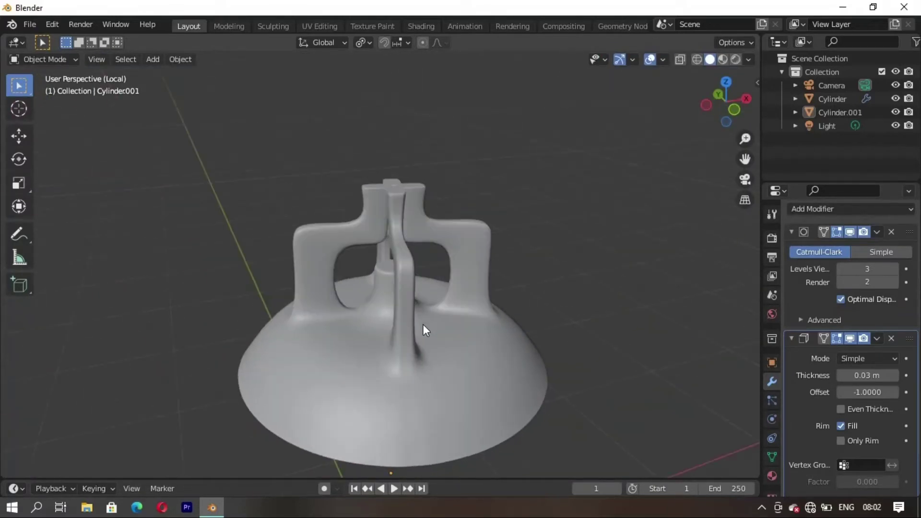
Step: Add a loop cut to the small central cylinder to tighten the handle's post
{"action": "key", "text": "Tab"}
{"action": "scroll", "coordinate": [423, 324], "scroll_direction": "up", "scroll_amount": 3}
{"action": "key", "text": "Tab"}
{"action": "middle_click_drag", "start_coordinate": [407, 372], "coordinate": [347, 342]}
{"action": "key", "text": "Tab"}
{"action": "key", "text": "ctrl+r"}
{"action": "left_click", "coordinate": [376, 329]}
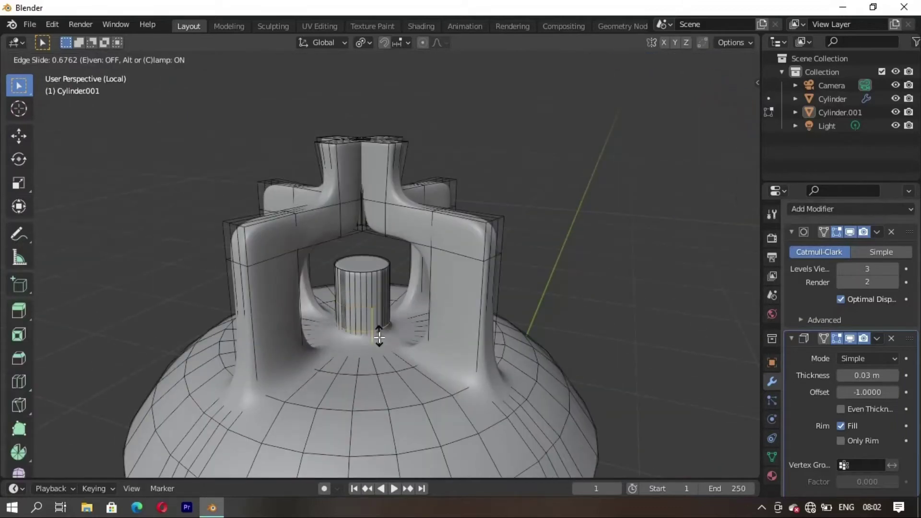
{"action": "key", "text": "Tab"}
{"action": "mouse_move", "coordinate": [379, 378]}
{"action": "middle_mouse_down"}
{"action": "mouse_move", "coordinate": [452, 385]}
{"action": "mouse_move", "coordinate": [412, 364]}
{"action": "mouse_move", "coordinate": [437, 338]}
{"action": "mouse_move", "coordinate": [447, 363]}
{"action": "mouse_move", "coordinate": [501, 372]}
{"action": "mouse_move", "coordinate": [389, 359]}
{"action": "mouse_move", "coordinate": [428, 361]}
{"action": "middle_mouse_up"}
{"action": "key", "text": "Tab"}
{"action": "key", "text": "Tab"}
Step: Raise Cylinder.001 along Z in front view onto the top of the jar body
{"action": "left_click", "coordinate": [396, 348]}
{"action": "key", "text": "KP_1"}
{"action": "key", "text": "g"}
{"action": "key", "text": "z"}
{"action": "left_click", "coordinate": [394, 366]}
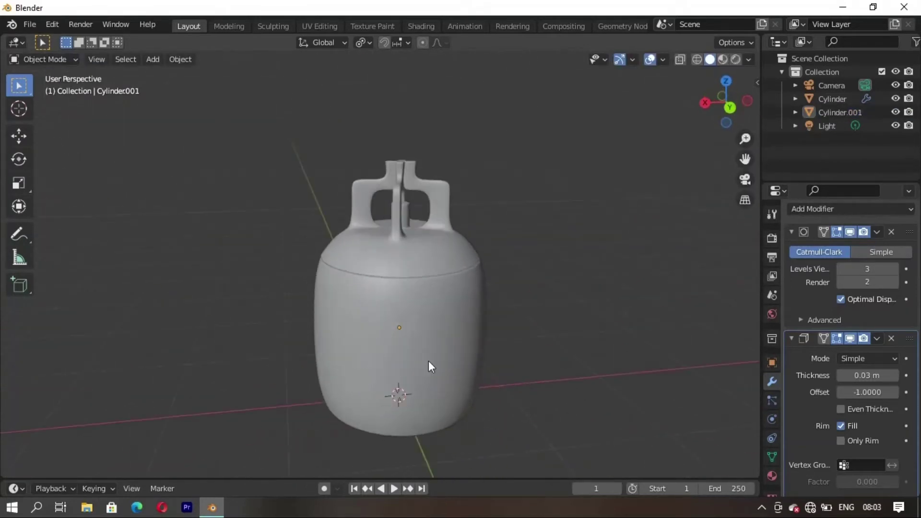
Step: Add an edge loop around the middle of the jar body
{"action": "left_click", "coordinate": [416, 419]}
{"action": "key", "text": "Tab"}
{"action": "key", "text": "ctrl+r"}
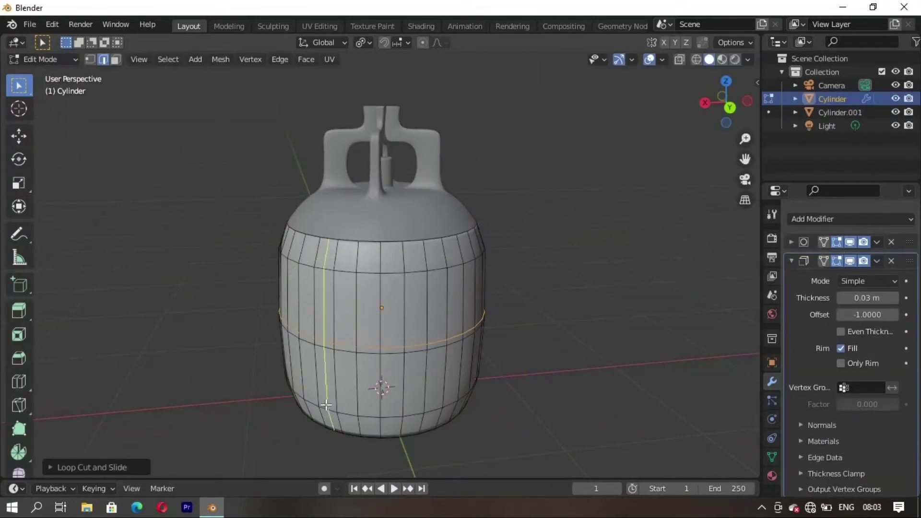
{"action": "left_click", "coordinate": [348, 361]}
{"action": "scroll", "coordinate": [374, 349], "scroll_direction": "up", "scroll_amount": 2}
{"action": "middle_click_drag", "start_coordinate": [374, 350], "coordinate": [357, 291]}
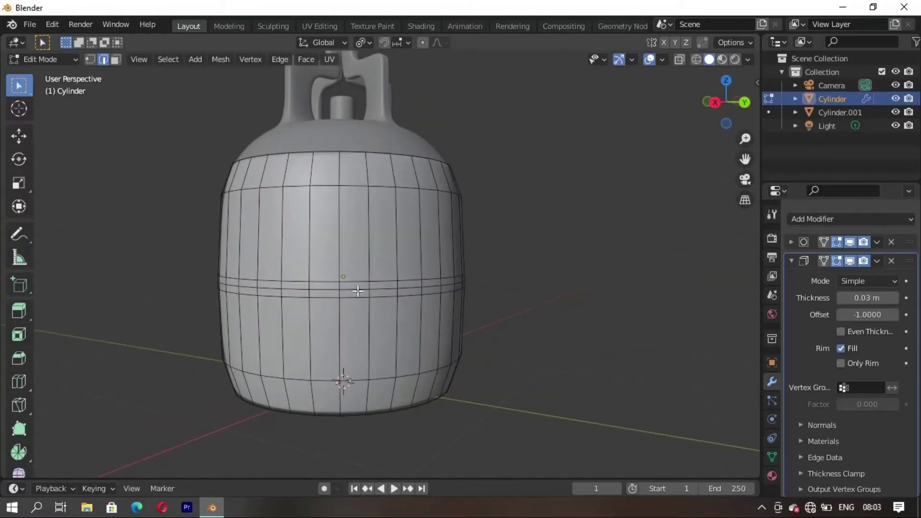
{"action": "middle_click_drag", "start_coordinate": [415, 284], "coordinate": [398, 283]}
{"action": "scroll", "coordinate": [388, 273], "scroll_direction": "up", "scroll_amount": 3}
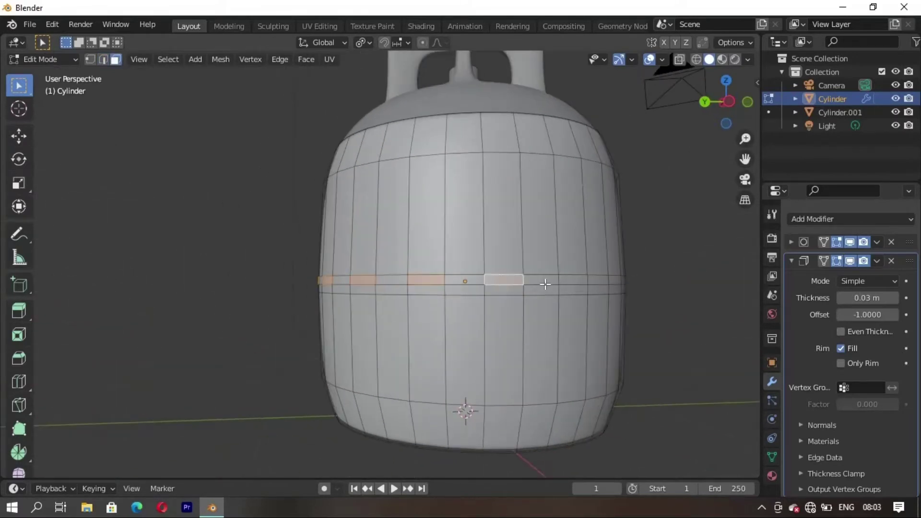
{"action": "scroll", "coordinate": [383, 269], "scroll_direction": "down", "scroll_amount": 2}
{"action": "scroll", "coordinate": [473, 277], "scroll_direction": "down", "scroll_amount": 2}
{"action": "mouse_move", "coordinate": [473, 278]}
{"action": "middle_mouse_down"}
{"action": "mouse_move", "coordinate": [319, 377]}
{"action": "mouse_move", "coordinate": [473, 402]}
{"action": "middle_mouse_up"}
Step: Inset the selected middle-band faces into oval holes, then isolate the body
{"action": "key", "text": "e"}
{"action": "key", "text": "Escape"}
{"action": "key", "text": "Tab"}
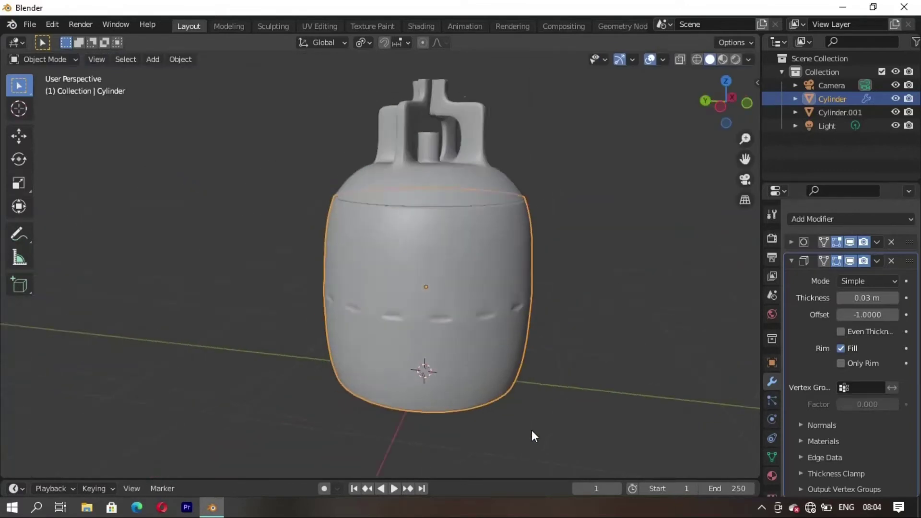
{"action": "key", "text": "Tab"}
{"action": "key", "text": "i"}
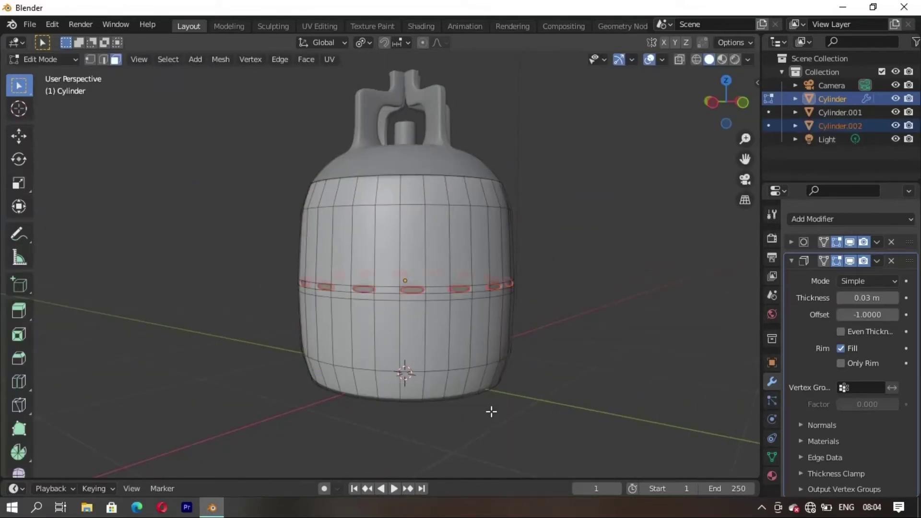
{"action": "key", "text": "Tab"}
{"action": "mouse_move", "coordinate": [489, 408]}
{"action": "middle_mouse_down"}
{"action": "mouse_move", "coordinate": [503, 365]}
{"action": "mouse_move", "coordinate": [388, 355]}
{"action": "mouse_move", "coordinate": [427, 325]}
{"action": "middle_mouse_up"}
{"action": "key", "text": "Tab"}
{"action": "scroll", "coordinate": [427, 326], "scroll_direction": "up", "scroll_amount": 2}
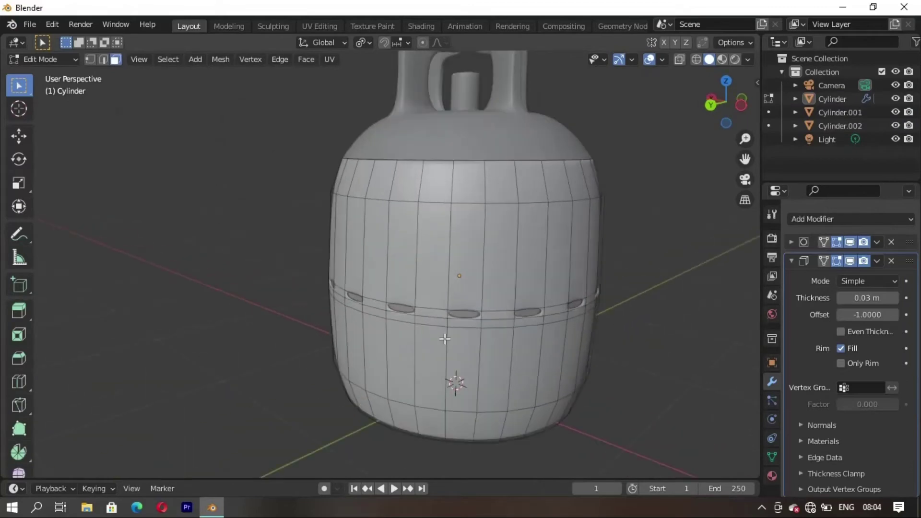
{"action": "key", "text": "KP_Divide"}
Step: Add a loop cut near the top rim of the jar body
{"action": "middle_click_drag", "start_coordinate": [499, 298], "coordinate": [389, 291]}
{"action": "left_click", "coordinate": [389, 291], "text": "alt"}
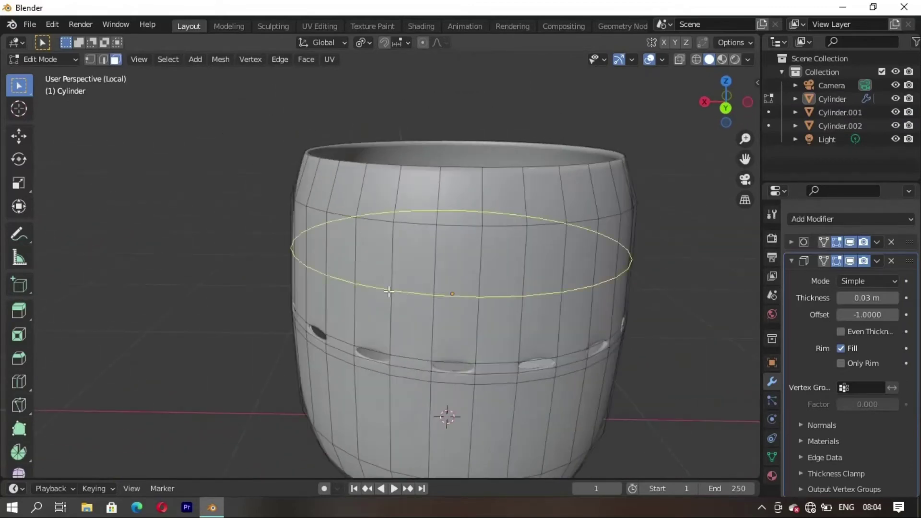
{"action": "left_click", "coordinate": [394, 236]}
{"action": "mouse_move", "coordinate": [395, 237]}
{"action": "middle_mouse_down"}
{"action": "mouse_move", "coordinate": [442, 436]}
{"action": "mouse_move", "coordinate": [373, 370]}
{"action": "middle_mouse_up"}
Step: Add a loop cut near the bottom and select the upper and lower face rings
{"action": "key", "text": "ctrl+r"}
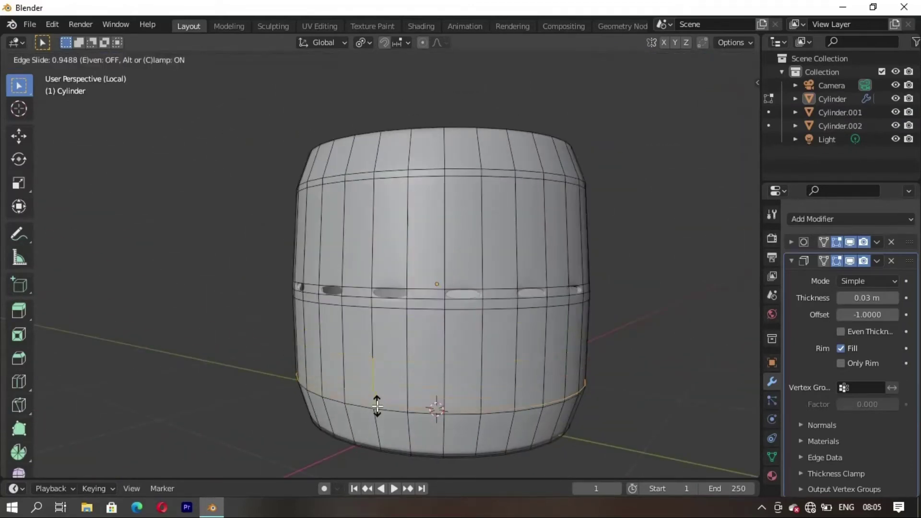
{"action": "middle_click_drag", "start_coordinate": [377, 428], "coordinate": [422, 386]}
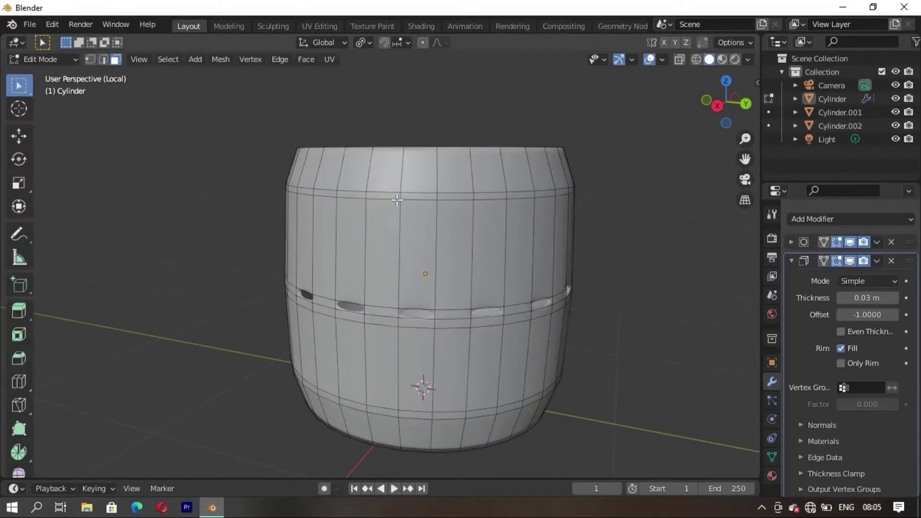
{"action": "mouse_move", "coordinate": [491, 193]}
{"action": "middle_mouse_down"}
{"action": "mouse_move", "coordinate": [565, 221]}
{"action": "mouse_move", "coordinate": [479, 191]}
{"action": "middle_mouse_up"}
{"action": "scroll", "coordinate": [453, 308], "scroll_direction": "down", "scroll_amount": 2}
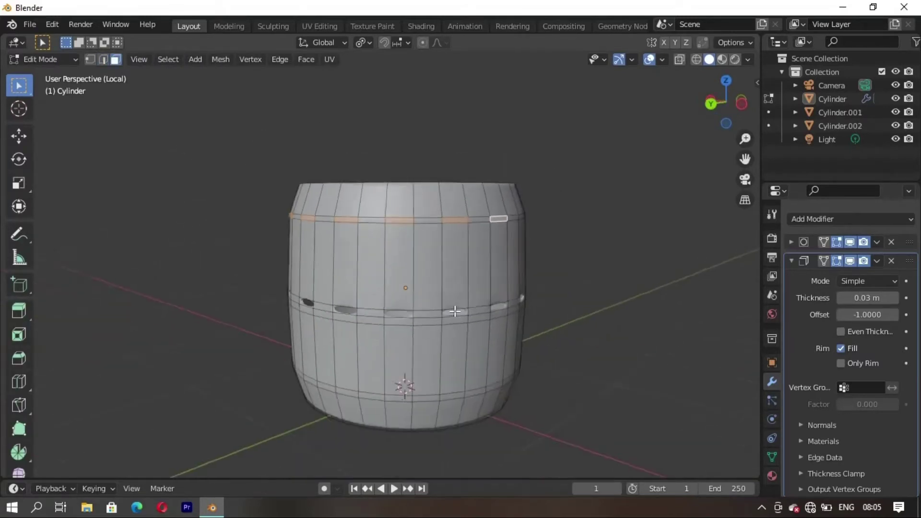
{"action": "scroll", "coordinate": [386, 203], "scroll_direction": "up", "scroll_amount": 3}
{"action": "mouse_move", "coordinate": [386, 203]}
{"action": "middle_mouse_down"}
{"action": "mouse_move", "coordinate": [411, 283]}
{"action": "mouse_move", "coordinate": [446, 252]}
{"action": "mouse_move", "coordinate": [477, 302]}
{"action": "mouse_move", "coordinate": [531, 291]}
{"action": "mouse_move", "coordinate": [542, 367]}
{"action": "middle_mouse_up"}
{"action": "scroll", "coordinate": [438, 374], "scroll_direction": "down", "scroll_amount": 2}
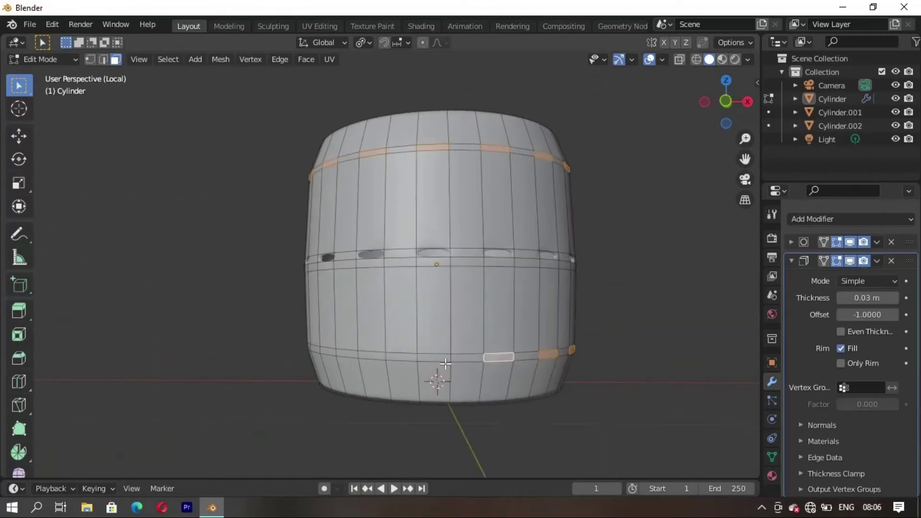
{"action": "mouse_move", "coordinate": [438, 374]}
{"action": "middle_mouse_down"}
{"action": "mouse_move", "coordinate": [469, 374]}
{"action": "mouse_move", "coordinate": [237, 353]}
{"action": "mouse_move", "coordinate": [486, 395]}
{"action": "middle_mouse_up"}
{"action": "scroll", "coordinate": [204, 355], "scroll_direction": "up", "scroll_amount": 3}
{"action": "scroll", "coordinate": [205, 355], "scroll_direction": "down", "scroll_amount": 2}
Step: Extrude the face rings into rimmed holes and separate them as Cylinder.003
{"action": "key", "text": "e"}
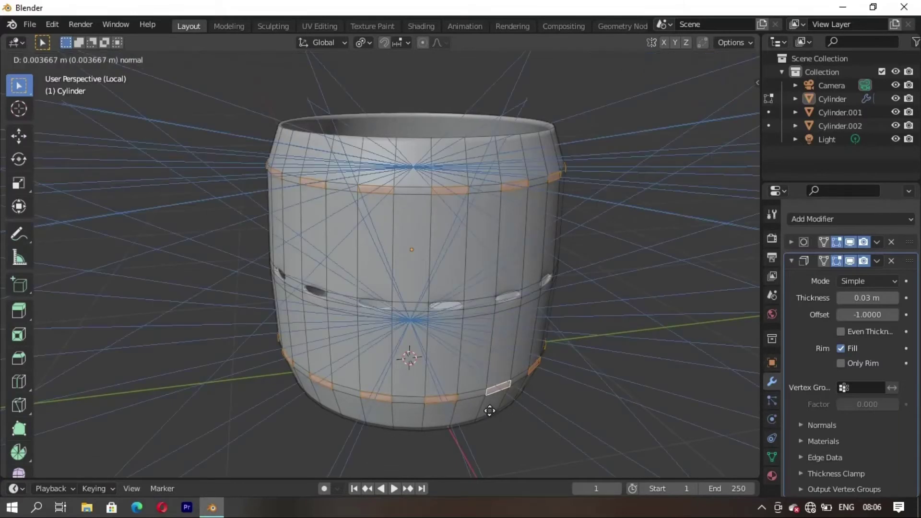
{"action": "left_click", "coordinate": [493, 418]}
{"action": "key", "text": "Escape"}
{"action": "middle_click_drag", "start_coordinate": [488, 428], "coordinate": [395, 407]}
{"action": "key", "text": "ctrl+KP_Add"}
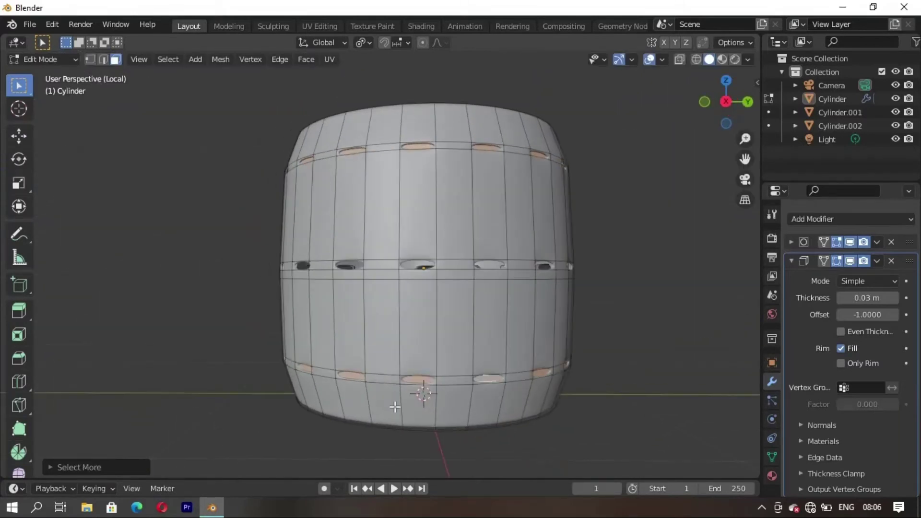
{"action": "key", "text": "p"}
{"action": "left_click", "coordinate": [384, 420]}
{"action": "key", "text": "Tab"}
{"action": "mouse_move", "coordinate": [643, 332]}
{"action": "middle_mouse_down"}
{"action": "mouse_move", "coordinate": [497, 338]}
{"action": "mouse_move", "coordinate": [433, 369]}
{"action": "mouse_move", "coordinate": [313, 354]}
{"action": "middle_mouse_up"}
{"action": "scroll", "coordinate": [364, 376], "scroll_direction": "down", "scroll_amount": 2}
Step: Add an edge loop around the dome of Cylinder.001 and switch to face selection
{"action": "key", "text": "KP_Divide"}
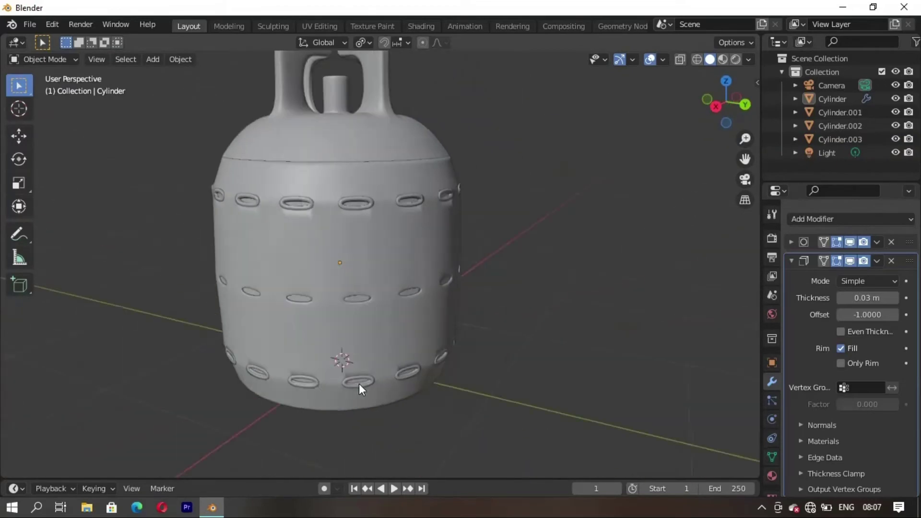
{"action": "scroll", "coordinate": [359, 384], "scroll_direction": "down", "scroll_amount": 2}
{"action": "middle_click_drag", "start_coordinate": [395, 383], "coordinate": [290, 379]}
{"action": "left_click", "coordinate": [345, 259]}
{"action": "key", "text": "Tab"}
{"action": "scroll", "coordinate": [397, 322], "scroll_direction": "up", "scroll_amount": 3}
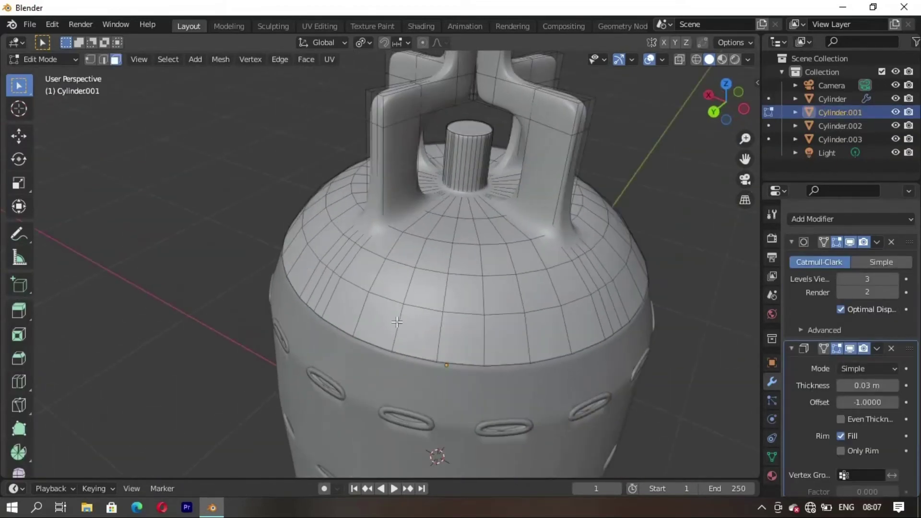
{"action": "left_click", "coordinate": [409, 322]}
{"action": "mouse_move", "coordinate": [408, 326]}
{"action": "middle_mouse_down"}
{"action": "mouse_move", "coordinate": [393, 343]}
{"action": "mouse_move", "coordinate": [469, 331]}
{"action": "middle_mouse_up"}
{"action": "key", "text": "3"}
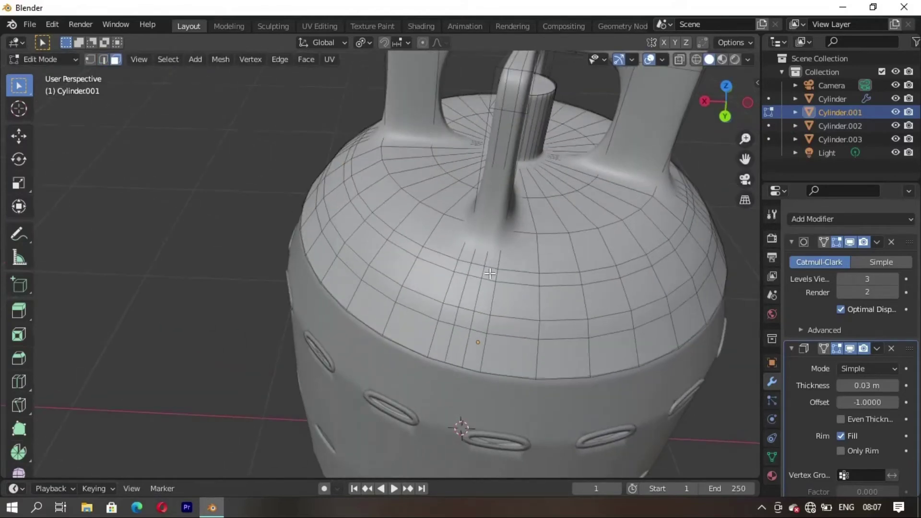
Step: Isolate the dome and pick the rings of faces around it
{"action": "key", "text": "KP_Divide"}
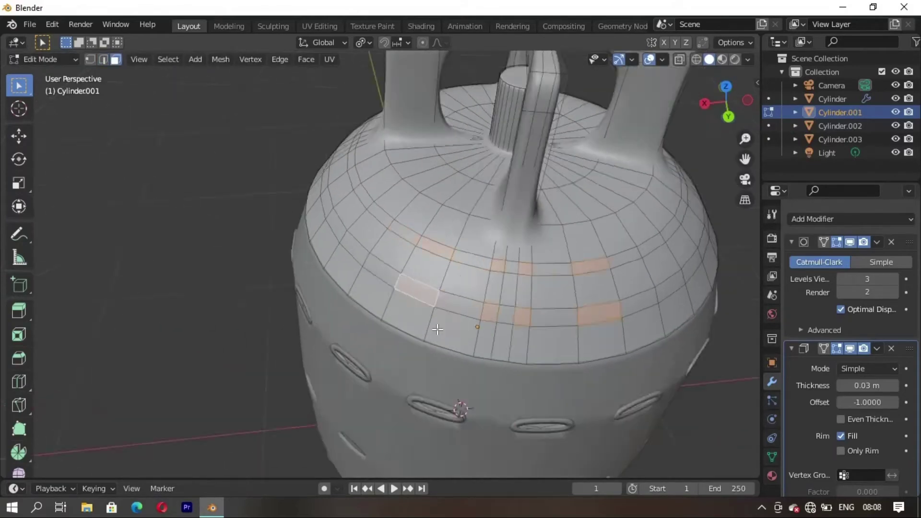
{"action": "middle_click_drag", "start_coordinate": [446, 319], "coordinate": [403, 255]}
{"action": "scroll", "coordinate": [403, 256], "scroll_direction": "up", "scroll_amount": 3}
{"action": "middle_click_drag", "start_coordinate": [241, 301], "coordinate": [345, 314]}
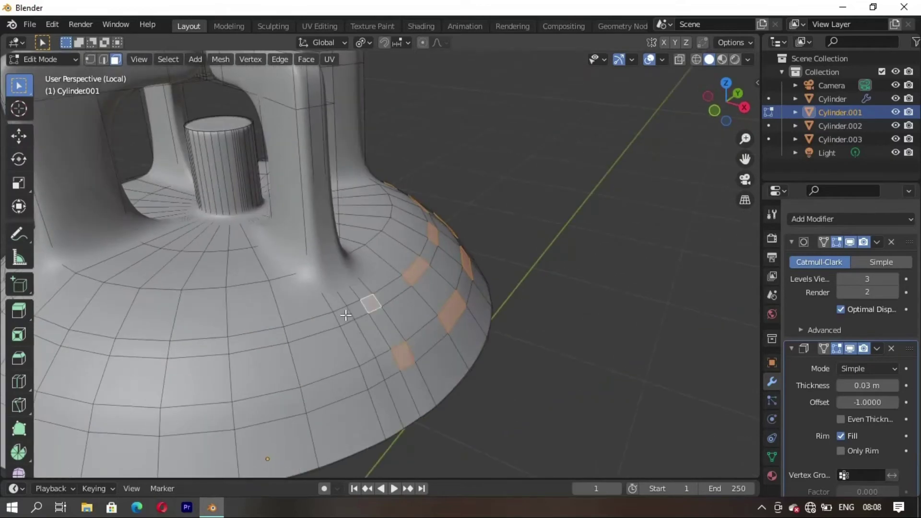
{"action": "middle_click_drag", "start_coordinate": [256, 336], "coordinate": [425, 256]}
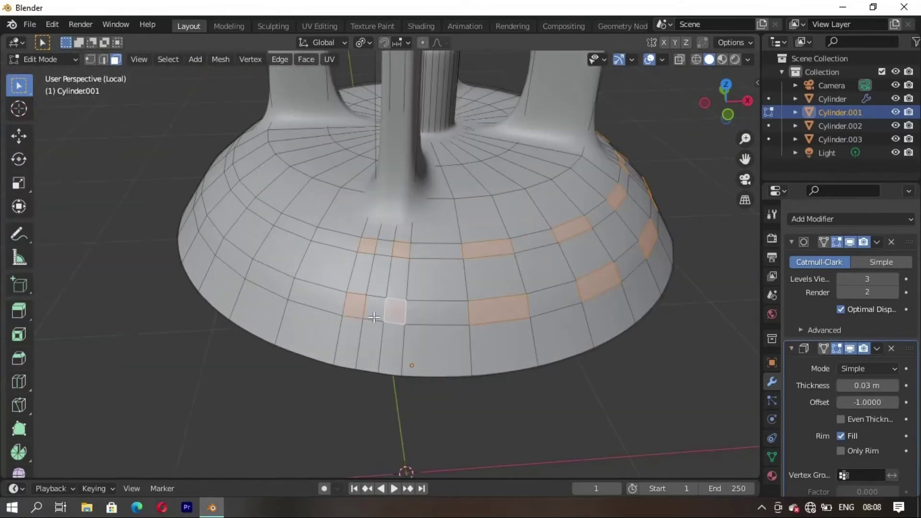
{"action": "middle_click_drag", "start_coordinate": [373, 317], "coordinate": [312, 264]}
{"action": "middle_click_drag", "start_coordinate": [205, 258], "coordinate": [398, 270]}
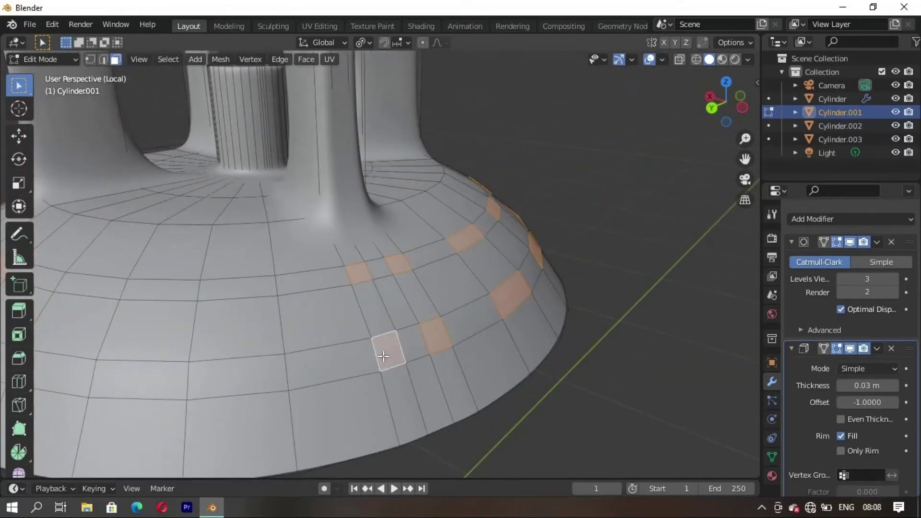
{"action": "middle_click_drag", "start_coordinate": [383, 356], "coordinate": [379, 312]}
{"action": "scroll", "coordinate": [384, 355], "scroll_direction": "down", "scroll_amount": 3}
Step: Extrude the chosen dome faces along their normals and inset them into oval dimples
{"action": "middle_click_drag", "start_coordinate": [382, 357], "coordinate": [382, 326]}
{"action": "key", "text": "e"}
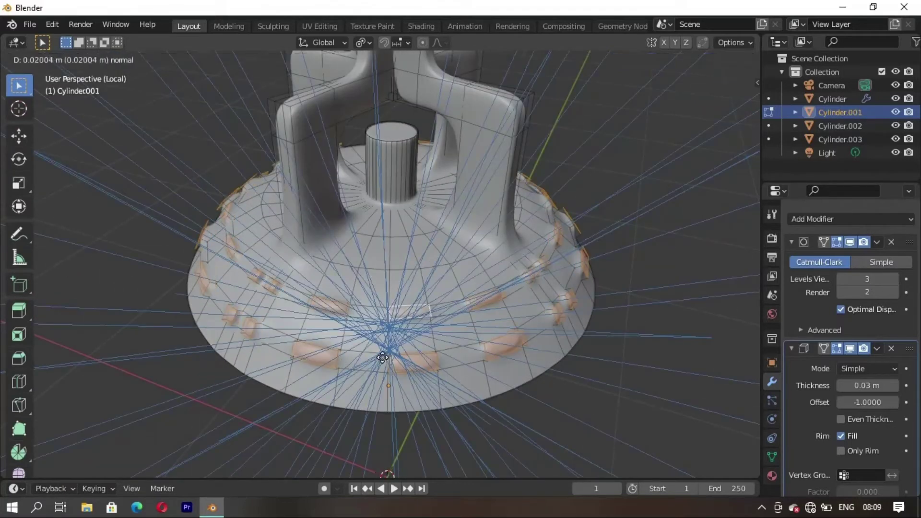
{"action": "left_click", "coordinate": [389, 368]}
{"action": "key", "text": "Tab"}
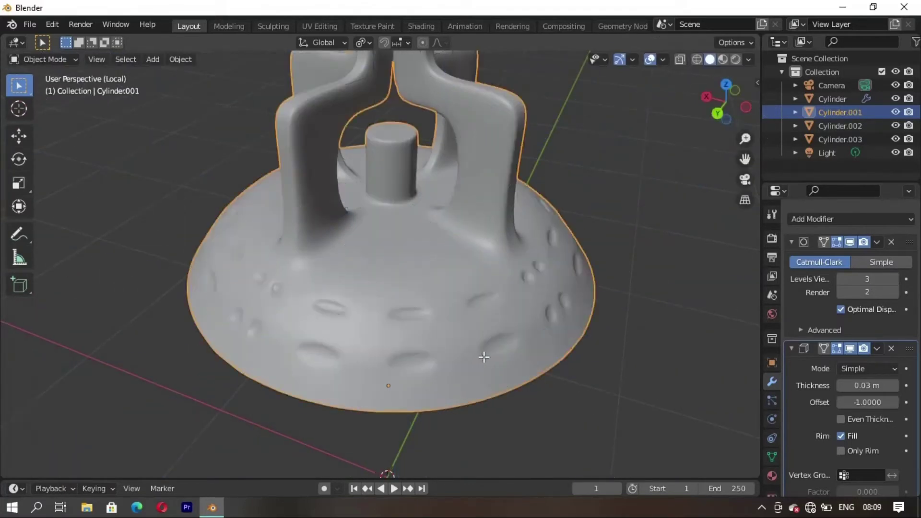
{"action": "key", "text": "Tab"}
{"action": "key", "text": "i"}
{"action": "left_click", "coordinate": [483, 356]}
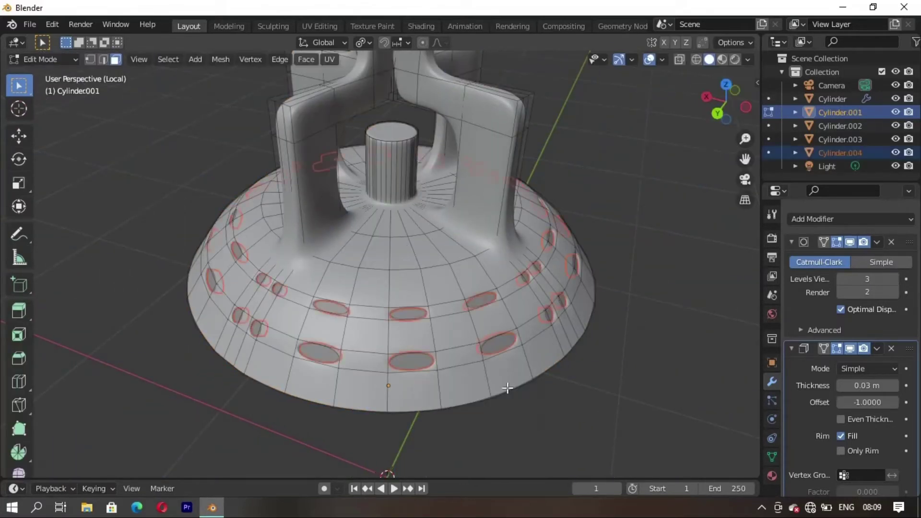
{"action": "key", "text": "Tab"}
{"action": "scroll", "coordinate": [370, 319], "scroll_direction": "down", "scroll_amount": 3}
{"action": "key", "text": "KP_Divide"}
Step: Grow the selection over the handle arms and separate them as Cylinder.005
{"action": "mouse_move", "coordinate": [315, 277]}
{"action": "middle_mouse_down"}
{"action": "mouse_move", "coordinate": [416, 289]}
{"action": "mouse_move", "coordinate": [408, 340]}
{"action": "mouse_move", "coordinate": [394, 282]}
{"action": "mouse_move", "coordinate": [428, 294]}
{"action": "middle_mouse_up"}
{"action": "key", "text": "Tab"}
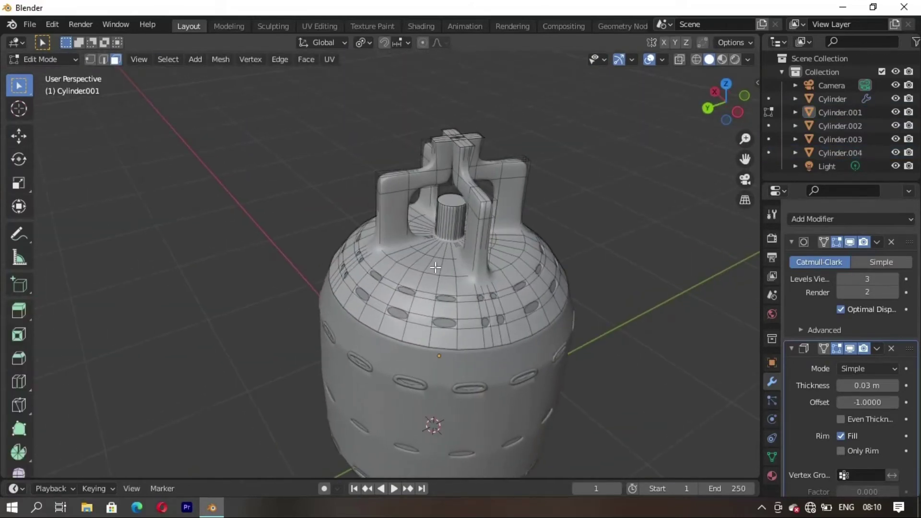
{"action": "key", "text": "KP_Divide"}
{"action": "scroll", "coordinate": [478, 156], "scroll_direction": "up", "scroll_amount": 2}
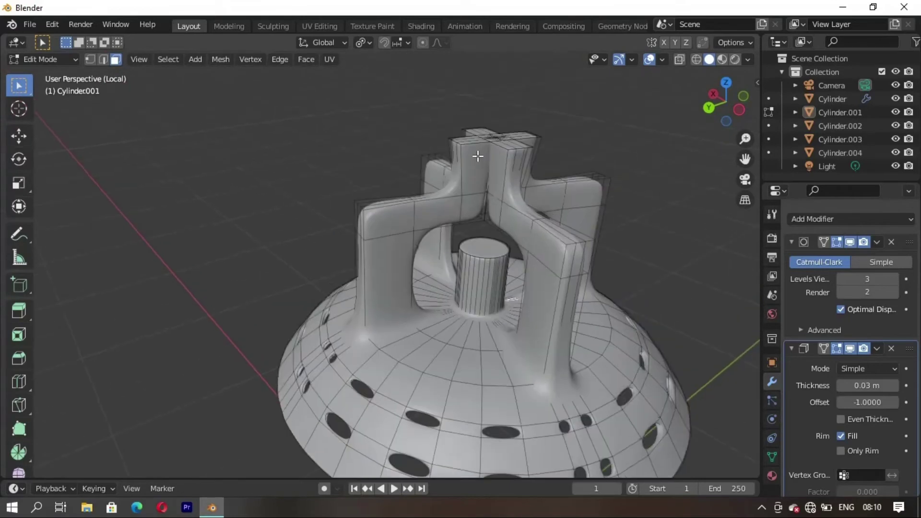
{"action": "key", "text": "ctrl+KP_Add"}
{"action": "key", "text": "ctrl+KP_Subtract"}
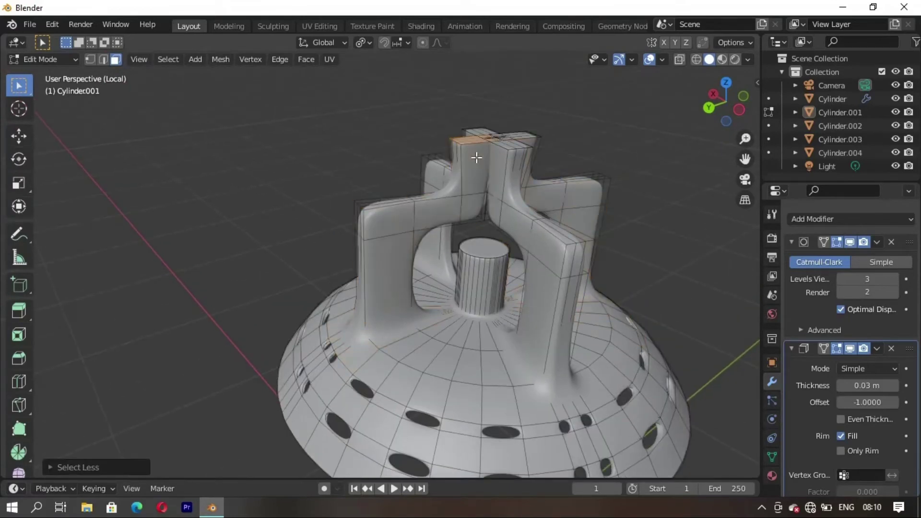
{"action": "middle_click_drag", "start_coordinate": [476, 158], "coordinate": [271, 129]}
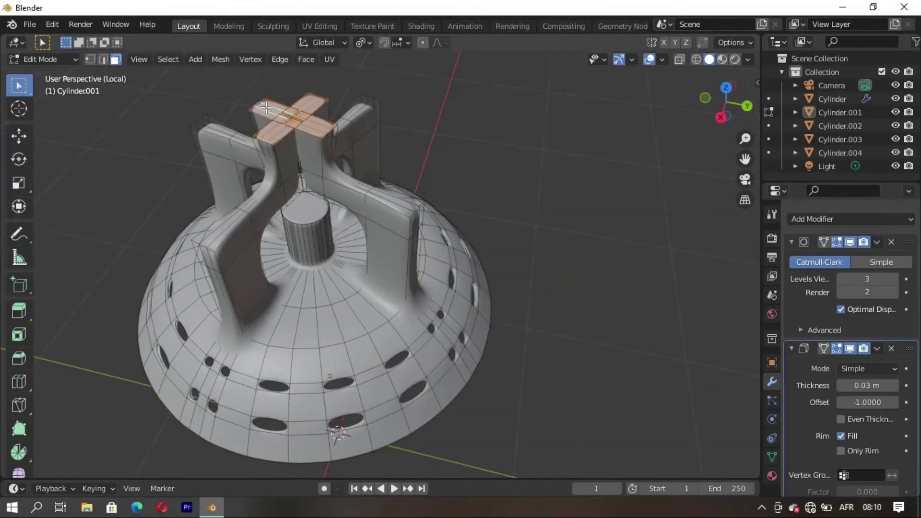
{"action": "key", "text": "ctrl+KP_Add"}
{"action": "middle_click_drag", "start_coordinate": [318, 188], "coordinate": [294, 253]}
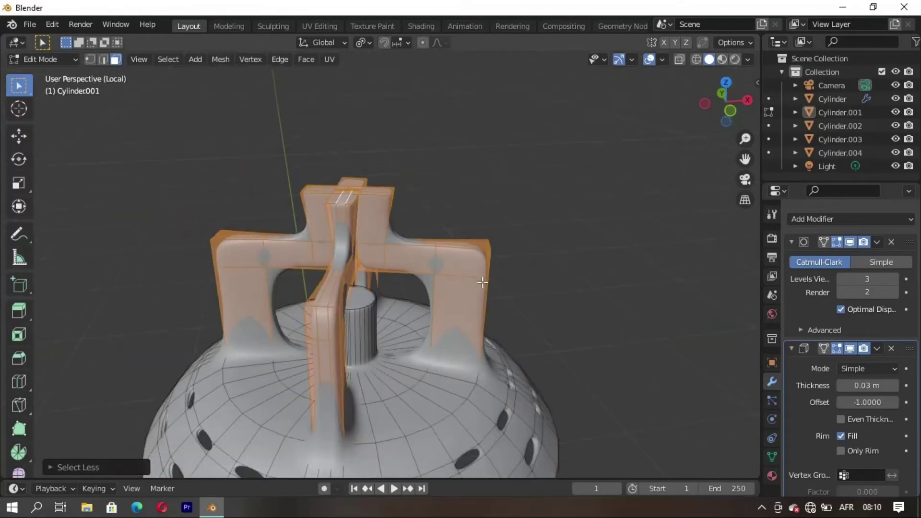
{"action": "key", "text": "p"}
{"action": "left_click", "coordinate": [292, 255]}
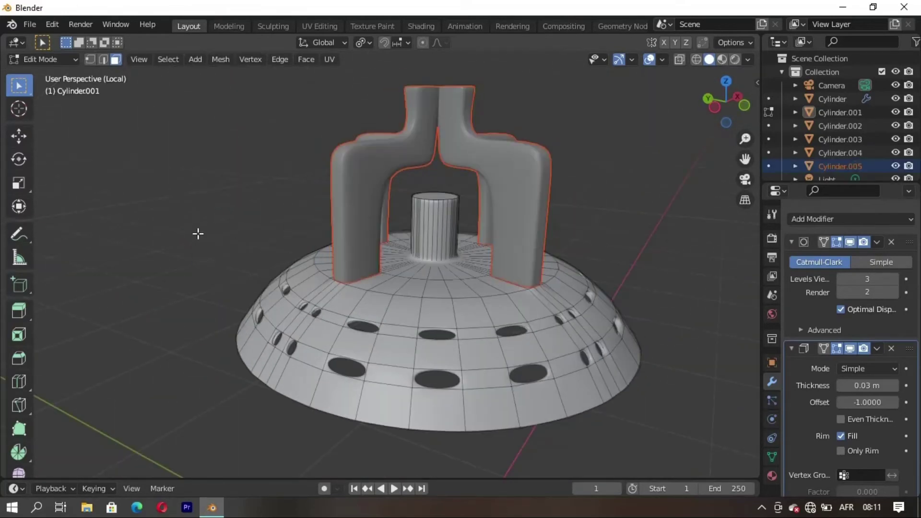
{"action": "key", "text": "Tab"}
Step: Return to the full view, select the jar body, and switch to the Shading workspace
{"action": "mouse_move", "coordinate": [198, 234]}
{"action": "middle_mouse_down"}
{"action": "mouse_move", "coordinate": [490, 269]}
{"action": "mouse_move", "coordinate": [93, 315]}
{"action": "middle_mouse_up"}
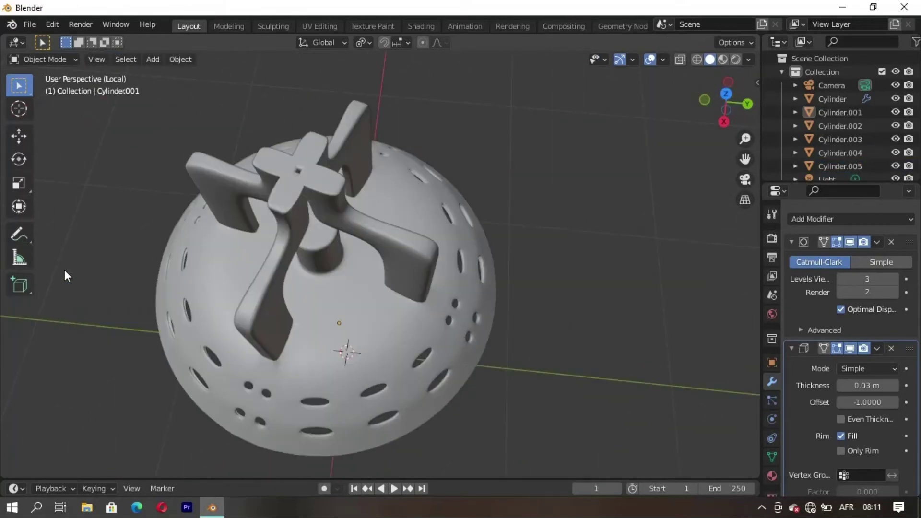
{"action": "middle_click_drag", "start_coordinate": [208, 324], "coordinate": [463, 332]}
{"action": "key", "text": "KP_Divide"}
{"action": "mouse_move", "coordinate": [565, 301]}
{"action": "middle_mouse_down"}
{"action": "mouse_move", "coordinate": [429, 199]}
{"action": "mouse_move", "coordinate": [355, 266]}
{"action": "mouse_move", "coordinate": [371, 335]}
{"action": "mouse_move", "coordinate": [426, 352]}
{"action": "mouse_move", "coordinate": [378, 318]}
{"action": "mouse_move", "coordinate": [301, 323]}
{"action": "middle_mouse_up"}
{"action": "left_click", "coordinate": [430, 199]}
{"action": "left_click", "coordinate": [378, 318]}
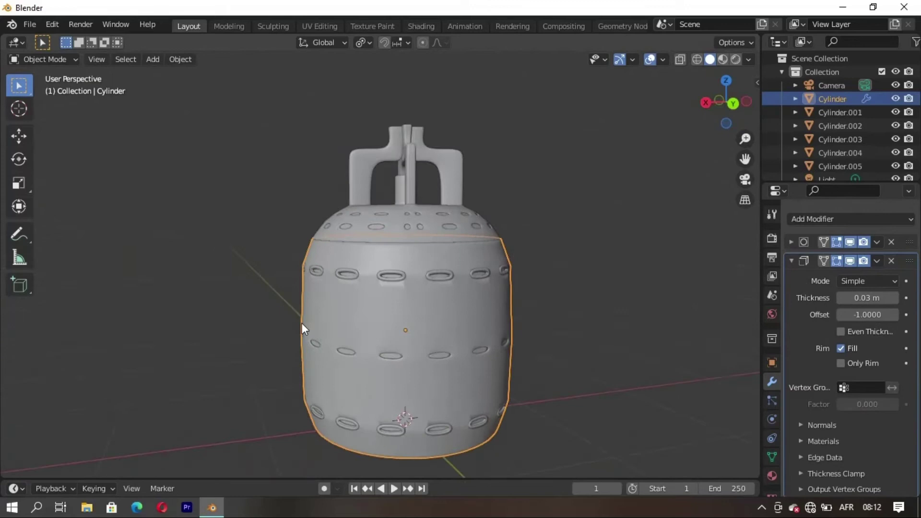
{"action": "left_click", "coordinate": [420, 26]}
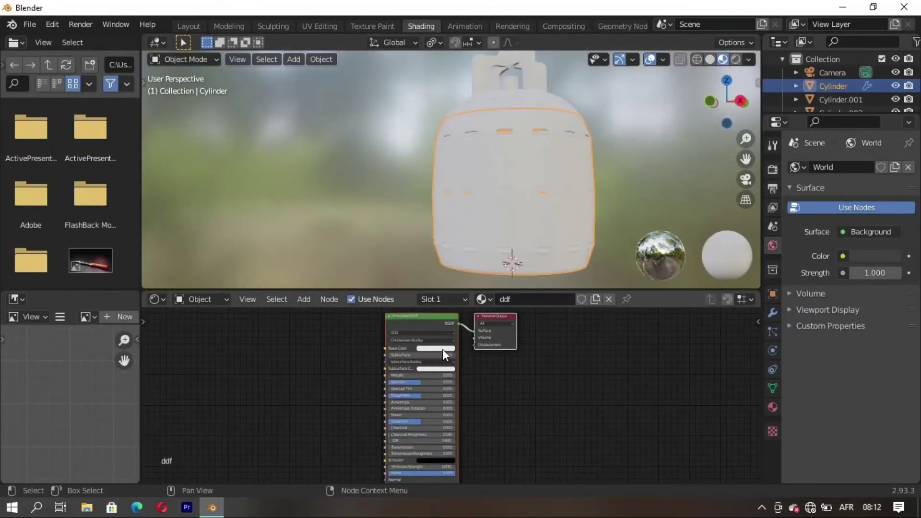
Step: Make the body material a dark red with metallic around 0.868
{"action": "left_click", "coordinate": [442, 349]}
{"action": "mouse_move", "coordinate": [442, 287]}
{"action": "left_mouse_down"}
{"action": "mouse_move", "coordinate": [460, 287]}
{"action": "mouse_move", "coordinate": [445, 301]}
{"action": "left_mouse_up"}
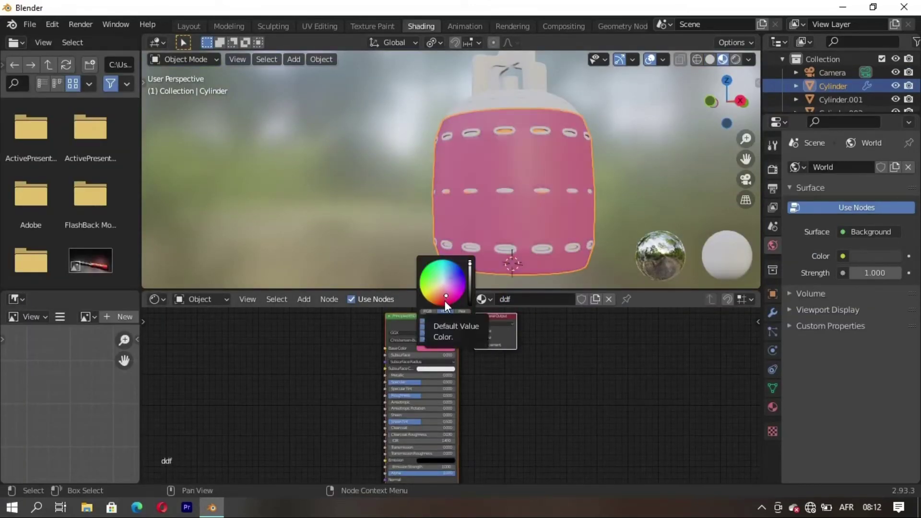
{"action": "left_click", "coordinate": [470, 275]}
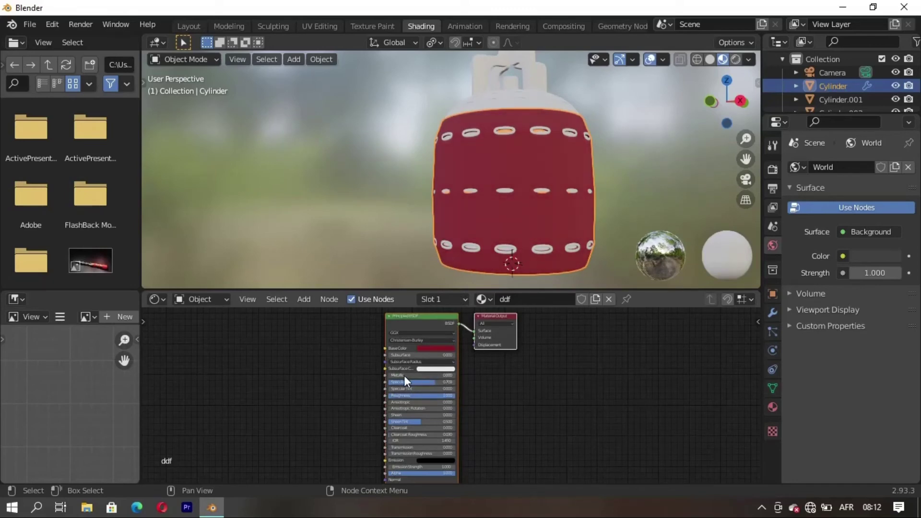
{"action": "left_click_drag", "start_coordinate": [404, 375], "coordinate": [458, 379]}
Step: Give the domed top part the same ddf material as the body
{"action": "middle_click_drag", "start_coordinate": [484, 268], "coordinate": [502, 192]}
{"action": "middle_click_drag", "start_coordinate": [477, 163], "coordinate": [436, 258]}
{"action": "left_click", "coordinate": [435, 258]}
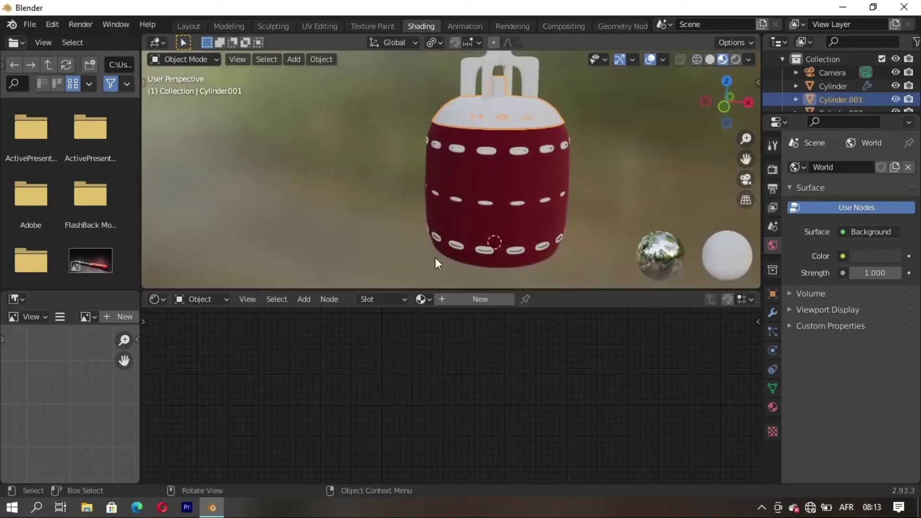
{"action": "left_click", "coordinate": [481, 299]}
{"action": "left_click", "coordinate": [441, 318]}
Step: Rename the oval rings' material to kkkl, colour it yellow-green, with metallic about 0.69
{"action": "mouse_move", "coordinate": [481, 192]}
{"action": "middle_mouse_down"}
{"action": "mouse_move", "coordinate": [458, 166]}
{"action": "mouse_move", "coordinate": [494, 168]}
{"action": "middle_mouse_up"}
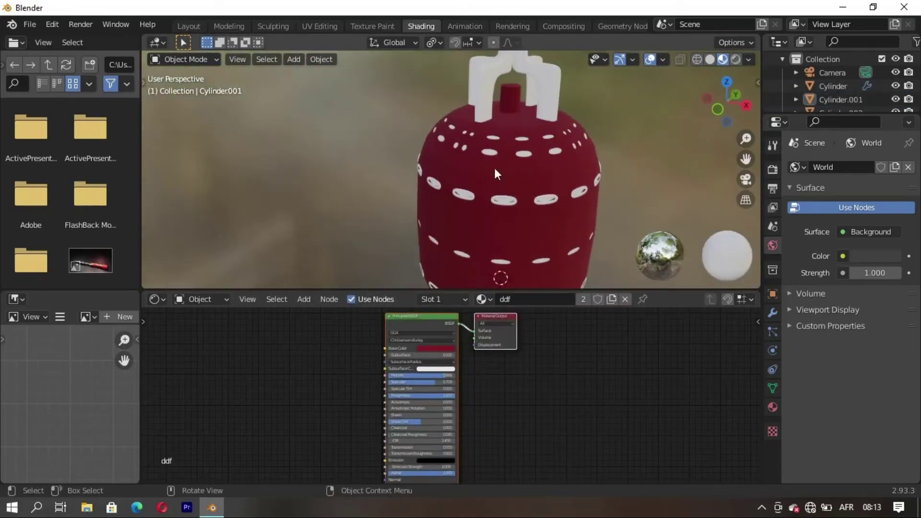
{"action": "left_click", "coordinate": [494, 168]}
{"action": "double_click", "coordinate": [504, 299]}
{"action": "type", "text": "kkkl"}
{"action": "left_click", "coordinate": [433, 354]}
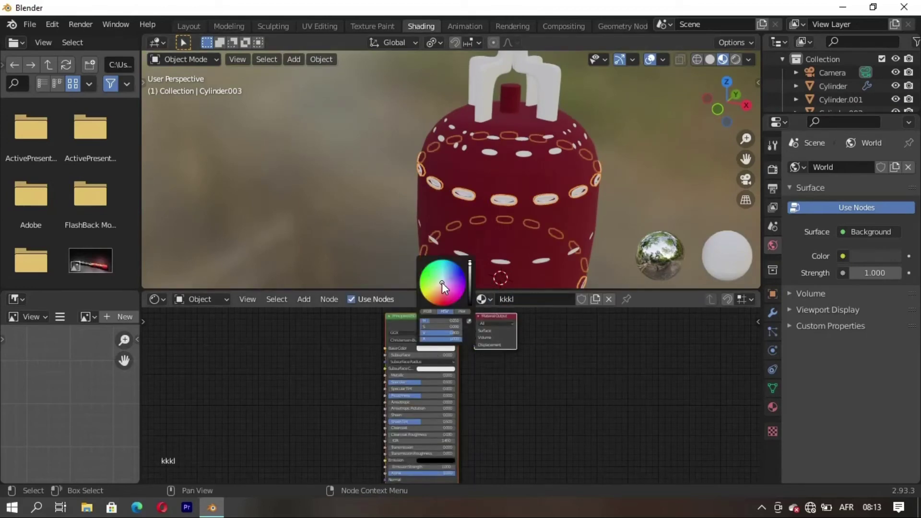
{"action": "left_click_drag", "start_coordinate": [442, 283], "coordinate": [446, 277]}
{"action": "left_click_drag", "start_coordinate": [422, 375], "coordinate": [444, 382]}
Step: Assign the yellow-green kkkl material to the dome's oval pieces and the crown piece
{"action": "mouse_move", "coordinate": [460, 211]}
{"action": "middle_mouse_down"}
{"action": "mouse_move", "coordinate": [502, 224]}
{"action": "mouse_move", "coordinate": [468, 203]}
{"action": "middle_mouse_up"}
{"action": "left_click", "coordinate": [502, 225]}
{"action": "left_click", "coordinate": [422, 299]}
{"action": "key", "text": "Escape"}
{"action": "left_click", "coordinate": [422, 300]}
{"action": "left_click", "coordinate": [520, 191]}
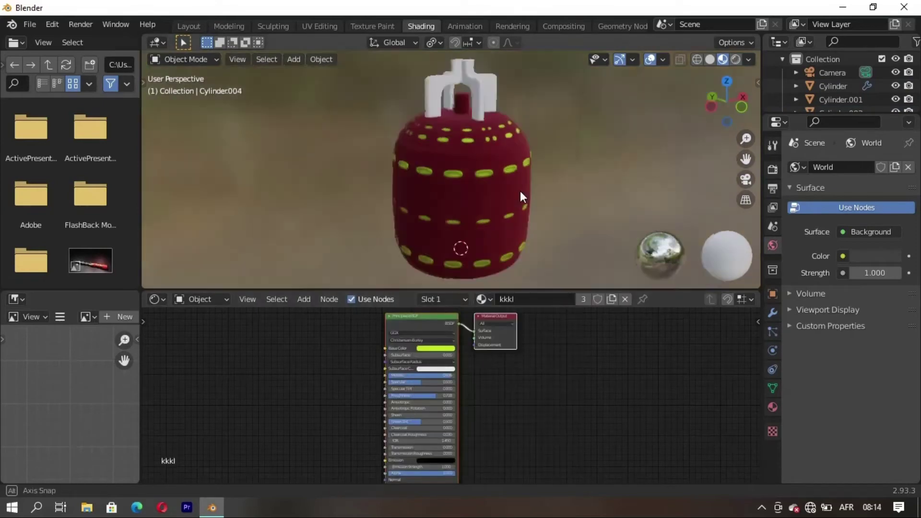
{"action": "left_click", "coordinate": [499, 96]}
{"action": "left_click", "coordinate": [424, 297]}
{"action": "left_click", "coordinate": [399, 192]}
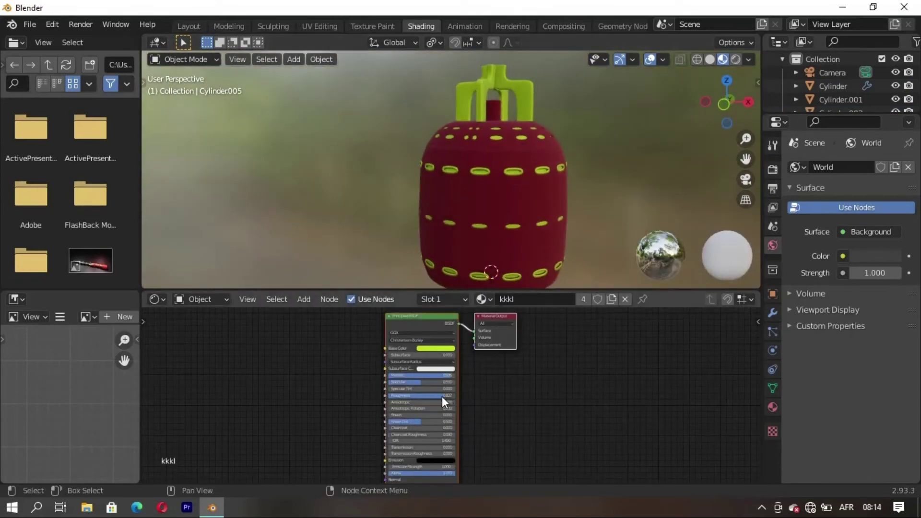
Step: Return to the Layout workspace and reframe the view of the jar
{"action": "mouse_move", "coordinate": [408, 230]}
{"action": "middle_mouse_down"}
{"action": "mouse_move", "coordinate": [376, 210]}
{"action": "mouse_move", "coordinate": [336, 143]}
{"action": "middle_mouse_up"}
{"action": "left_click", "coordinate": [188, 26]}
{"action": "mouse_move", "coordinate": [362, 301]}
{"action": "middle_mouse_down"}
{"action": "mouse_move", "coordinate": [449, 346]}
{"action": "mouse_move", "coordinate": [313, 349]}
{"action": "middle_mouse_up"}
{"action": "scroll", "coordinate": [390, 360], "scroll_direction": "down", "scroll_amount": 2}
{"action": "scroll", "coordinate": [446, 357], "scroll_direction": "down", "scroll_amount": 2}
Step: Switch the viewport to rendered shading and orbit to a higher view of the jar
{"action": "key", "text": "z"}
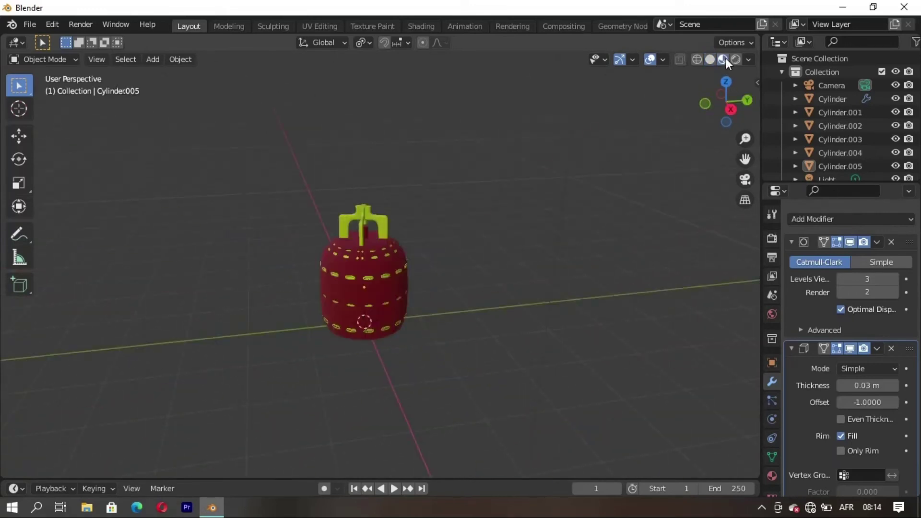
{"action": "mouse_move", "coordinate": [445, 362]}
{"action": "middle_mouse_down"}
{"action": "mouse_move", "coordinate": [224, 334]}
{"action": "mouse_move", "coordinate": [347, 301]}
{"action": "middle_mouse_up"}
{"action": "scroll", "coordinate": [336, 316], "scroll_direction": "up", "scroll_amount": 2}
{"action": "scroll", "coordinate": [334, 317], "scroll_direction": "down", "scroll_amount": 3}
{"action": "left_click", "coordinate": [735, 59]}
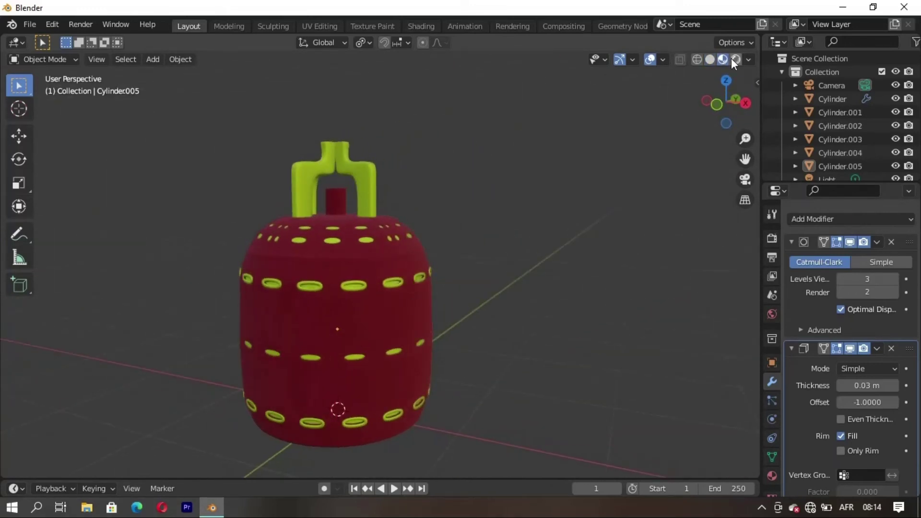
{"action": "mouse_move", "coordinate": [432, 336]}
{"action": "middle_mouse_down"}
{"action": "mouse_move", "coordinate": [171, 361]}
{"action": "mouse_move", "coordinate": [483, 353]}
{"action": "middle_mouse_up"}
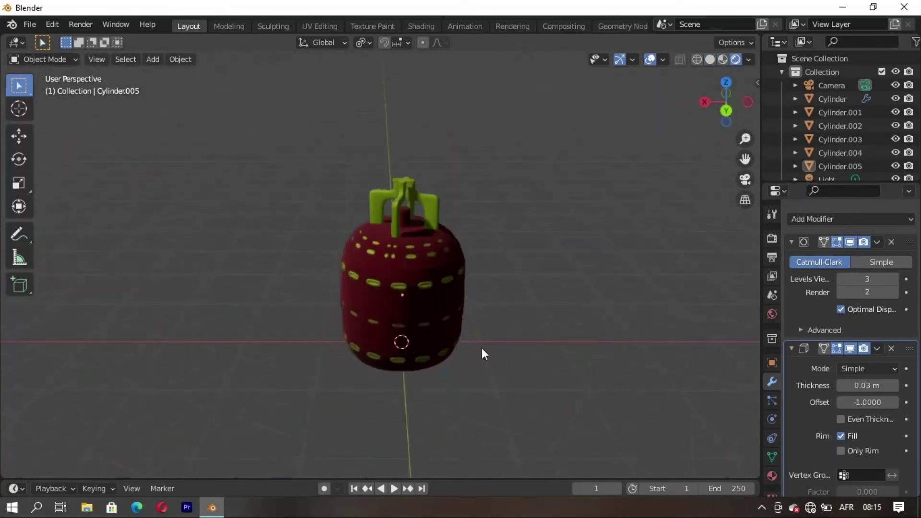
{"action": "scroll", "coordinate": [356, 364], "scroll_direction": "up", "scroll_amount": 2}
{"action": "scroll", "coordinate": [390, 353], "scroll_direction": "down", "scroll_amount": 4}
Step: Add a plane under the jar and scale it up large
{"action": "key", "text": "shift+a"}
{"action": "left_click", "coordinate": [446, 222]}
{"action": "key", "text": "s"}
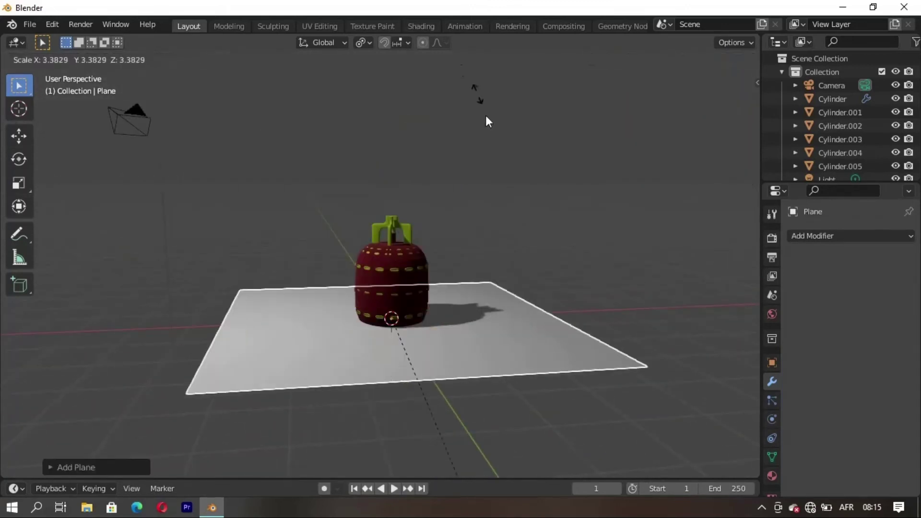
{"action": "left_click", "coordinate": [363, 356]}
Step: Extrude the plane's back edge straight up into a wall and bevel the floor-wall corner
{"action": "key", "text": "Tab"}
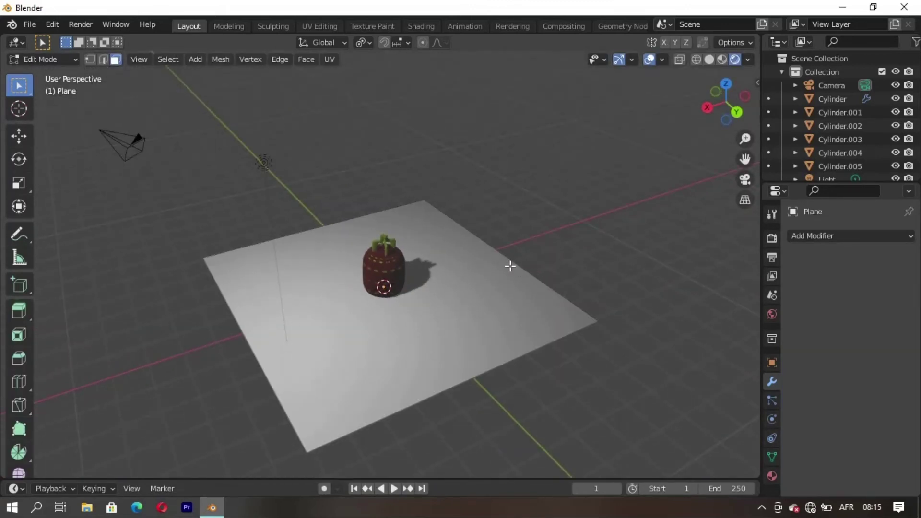
{"action": "key", "text": "2"}
{"action": "left_click", "coordinate": [510, 263]}
{"action": "key", "text": "e"}
{"action": "key", "text": "z"}
{"action": "left_click", "coordinate": [523, 267]}
{"action": "key", "text": "ctrl+b"}
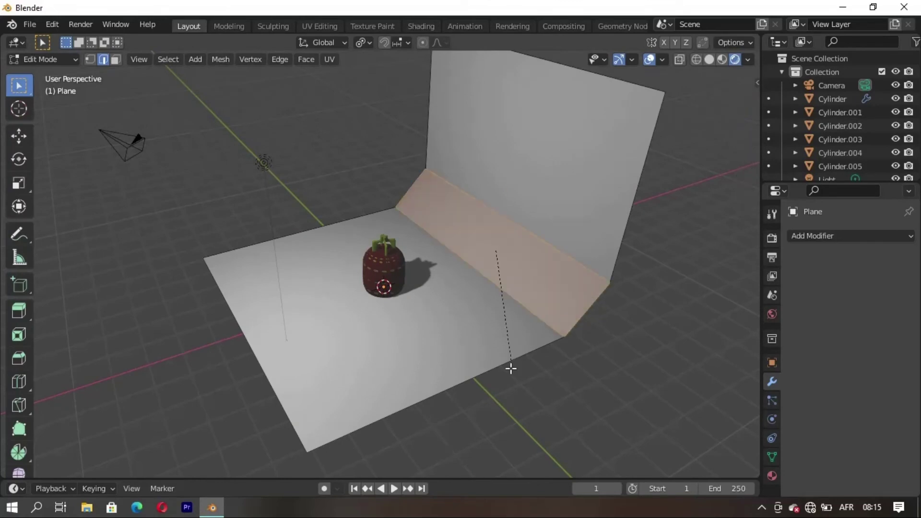
{"action": "key", "text": "Tab"}
Step: In the Shading workspace, set the backdrop's base colour to black
{"action": "middle_click_drag", "start_coordinate": [503, 365], "coordinate": [457, 253]}
{"action": "scroll", "coordinate": [473, 259], "scroll_direction": "up", "scroll_amount": 3}
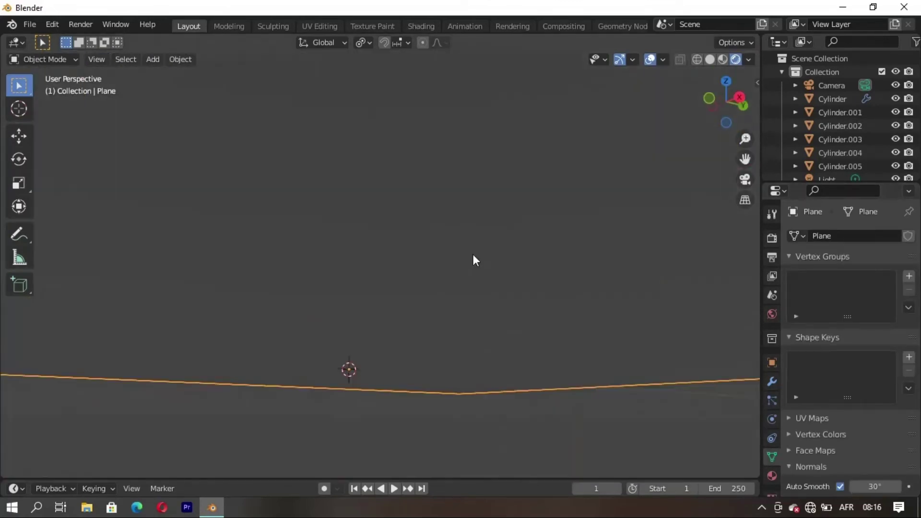
{"action": "left_click", "coordinate": [421, 26]}
{"action": "left_click", "coordinate": [454, 283]}
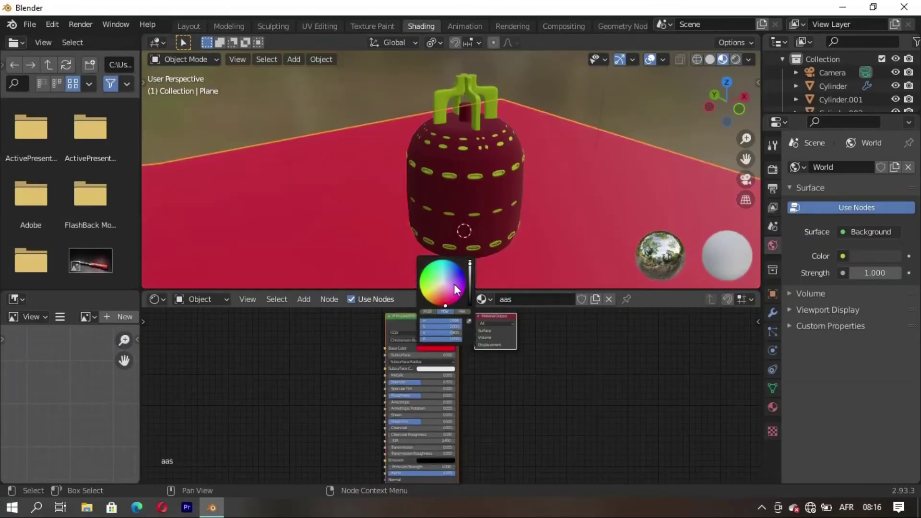
{"action": "left_click_drag", "start_coordinate": [453, 284], "coordinate": [459, 296]}
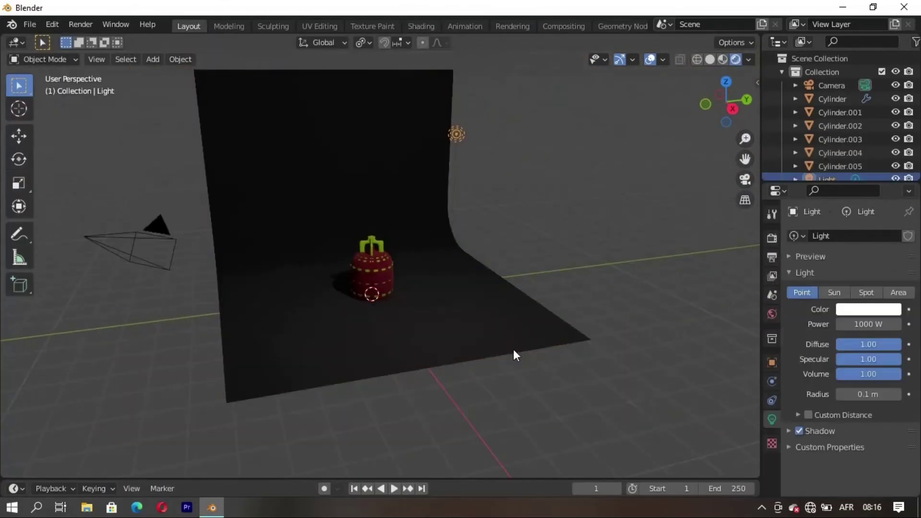
Step: Duplicate the existing light three times, offsetting each copy along Y
{"action": "key", "text": "g"}
{"action": "left_click", "coordinate": [507, 409]}
{"action": "key", "text": "shift+d"}
{"action": "key", "text": "y"}
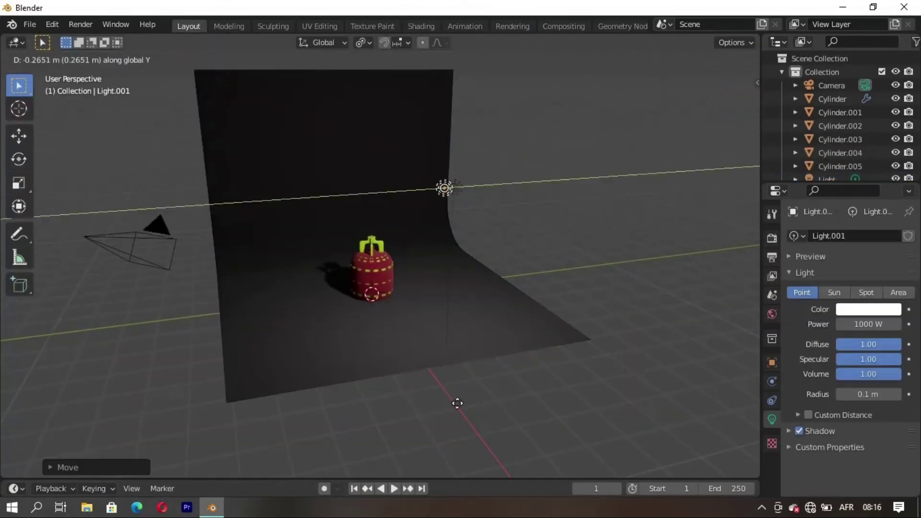
{"action": "left_click", "coordinate": [385, 394]}
{"action": "key", "text": "shift+d"}
{"action": "key", "text": "y"}
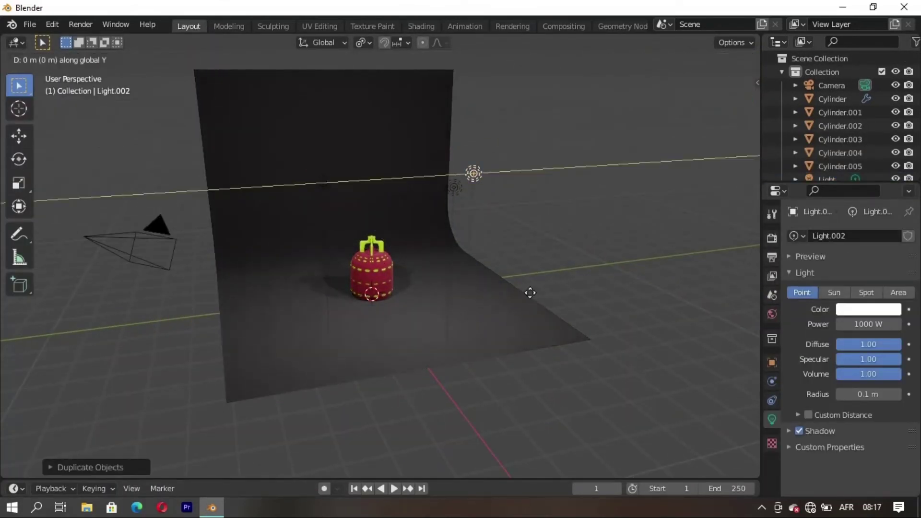
{"action": "left_click", "coordinate": [530, 293]}
{"action": "key", "text": "shift+d"}
{"action": "key", "text": "y"}
{"action": "left_click", "coordinate": [470, 261]}
Step: Reposition Light.003 along Y to balance the lighting around the jar
{"action": "scroll", "coordinate": [384, 302], "scroll_direction": "up", "scroll_amount": 3}
{"action": "middle_click_drag", "start_coordinate": [405, 353], "coordinate": [345, 331]}
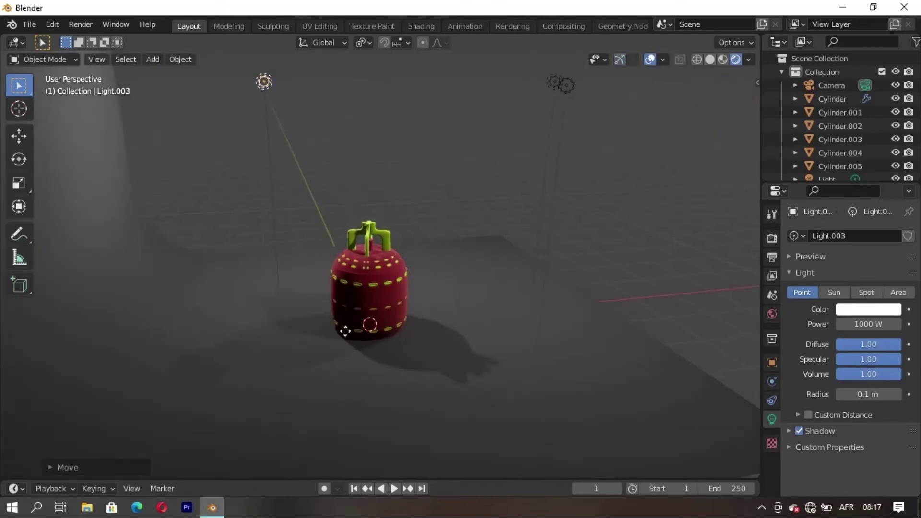
{"action": "scroll", "coordinate": [345, 331], "scroll_direction": "down", "scroll_amount": 3}
{"action": "key", "text": "y"}
{"action": "left_click", "coordinate": [359, 301]}
{"action": "scroll", "coordinate": [360, 301], "scroll_direction": "down", "scroll_amount": 5}
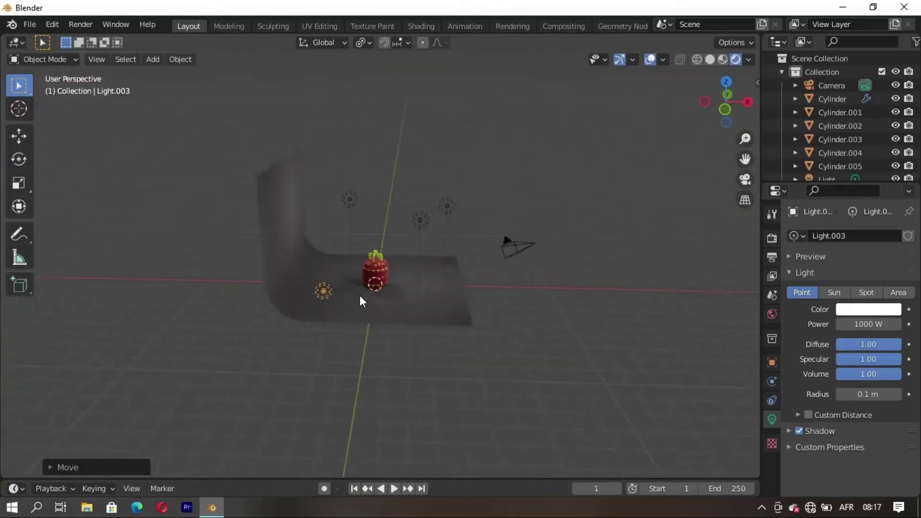
{"action": "key", "text": "g"}
{"action": "key", "text": "y"}
{"action": "left_click", "coordinate": [383, 294]}
Step: Orbit to a side view of the jar and bring up the Add menu
{"action": "scroll", "coordinate": [354, 343], "scroll_direction": "up", "scroll_amount": 5}
{"action": "middle_click_drag", "start_coordinate": [354, 343], "coordinate": [430, 294]}
{"action": "scroll", "coordinate": [409, 323], "scroll_direction": "up", "scroll_amount": 2}
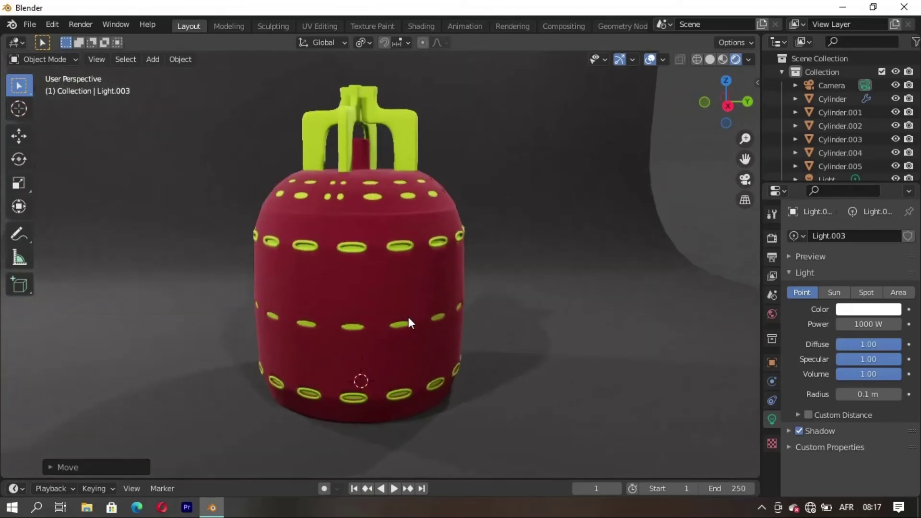
{"action": "scroll", "coordinate": [349, 352], "scroll_direction": "down", "scroll_amount": 5}
{"action": "key", "text": "shift+a"}
Step: Add an Area light, move it into place and rotate it about Y toward the jar
{"action": "left_click", "coordinate": [427, 434]}
{"action": "key", "text": "g"}
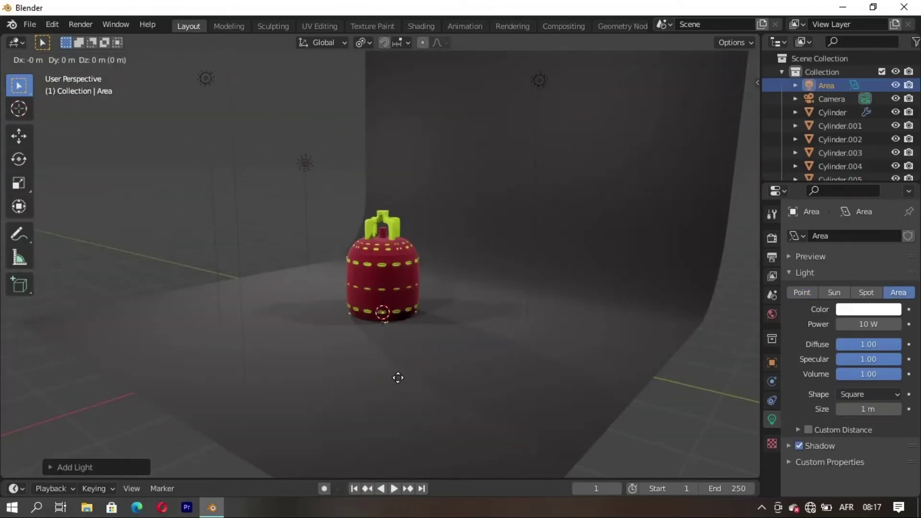
{"action": "left_click", "coordinate": [212, 333]}
{"action": "middle_click_drag", "start_coordinate": [212, 333], "coordinate": [403, 406]}
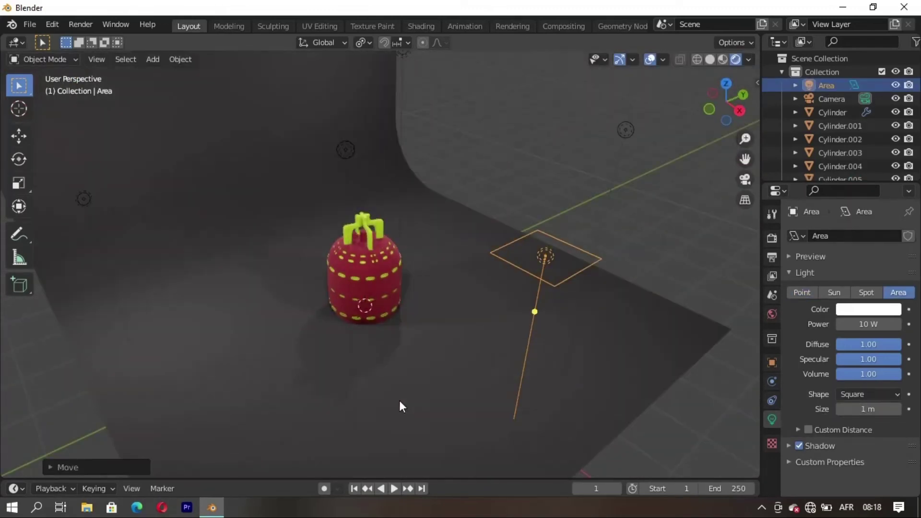
{"action": "key", "text": "r"}
{"action": "key", "text": "y"}
{"action": "left_click", "coordinate": [323, 247]}
Step: Set the area light to 1000 W with a soft pink colour, then view through the camera
{"action": "left_click", "coordinate": [855, 324]}
{"action": "key", "text": "Return"}
{"action": "left_click", "coordinate": [864, 310]}
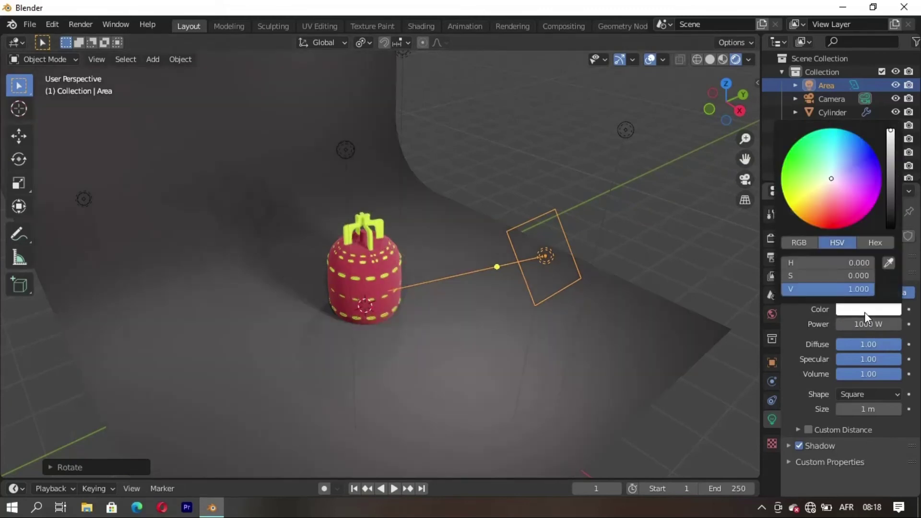
{"action": "left_click", "coordinate": [832, 215]}
{"action": "left_click_drag", "start_coordinate": [890, 207], "coordinate": [891, 152]}
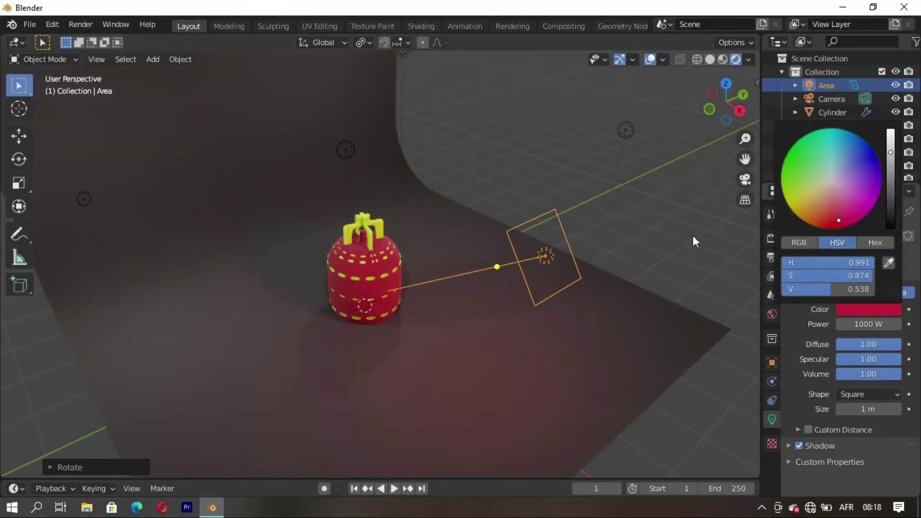
{"action": "scroll", "coordinate": [364, 269], "scroll_direction": "up", "scroll_amount": 3}
{"action": "middle_click_drag", "start_coordinate": [364, 268], "coordinate": [383, 259]}
{"action": "left_click", "coordinate": [864, 309]}
{"action": "left_click_drag", "start_coordinate": [890, 152], "coordinate": [890, 142]}
{"action": "left_click", "coordinate": [836, 200]}
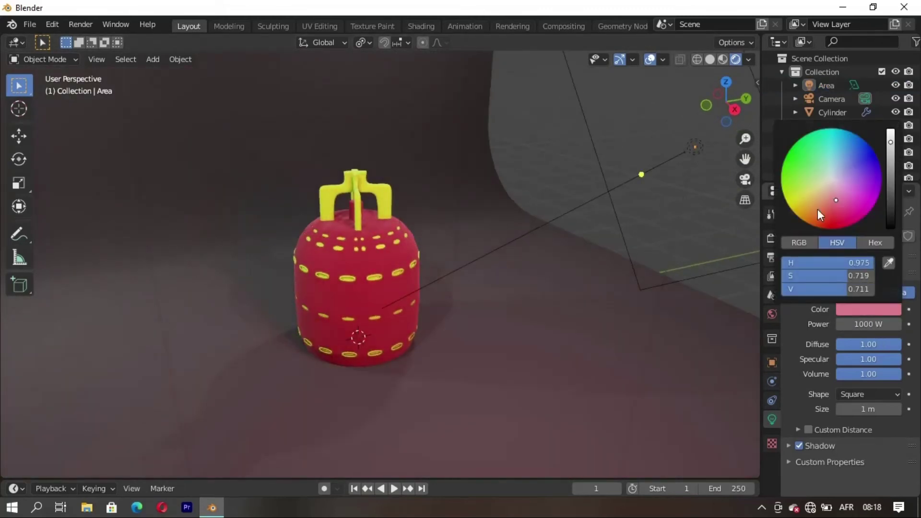
{"action": "scroll", "coordinate": [451, 282], "scroll_direction": "down", "scroll_amount": 3}
{"action": "key", "text": "KP_0"}
Step: Frame the jar from a lower frontal camera angle and scale the backdrop plane larger
{"action": "key", "text": "n"}
{"action": "key", "text": "n"}
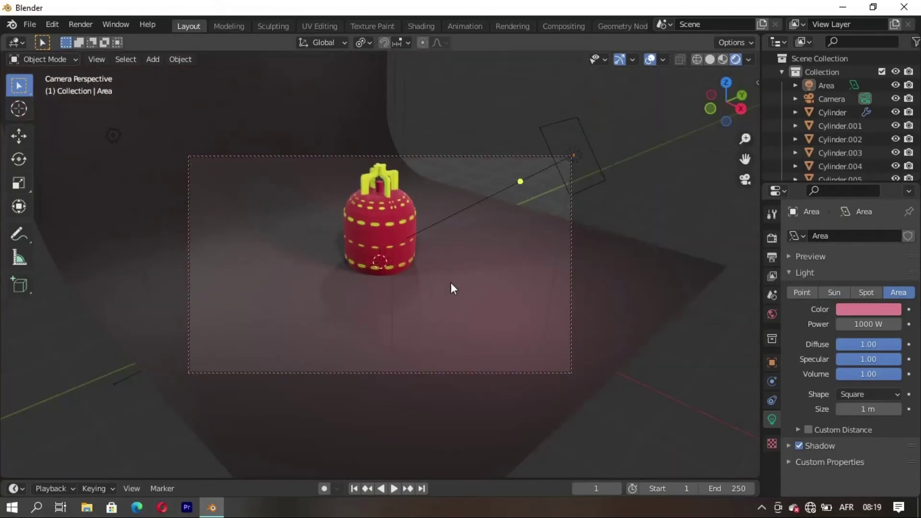
{"action": "mouse_move", "coordinate": [451, 283]}
{"action": "middle_mouse_down"}
{"action": "mouse_move", "coordinate": [380, 268]}
{"action": "mouse_move", "coordinate": [432, 308]}
{"action": "middle_mouse_up"}
{"action": "scroll", "coordinate": [437, 313], "scroll_direction": "up", "scroll_amount": 2}
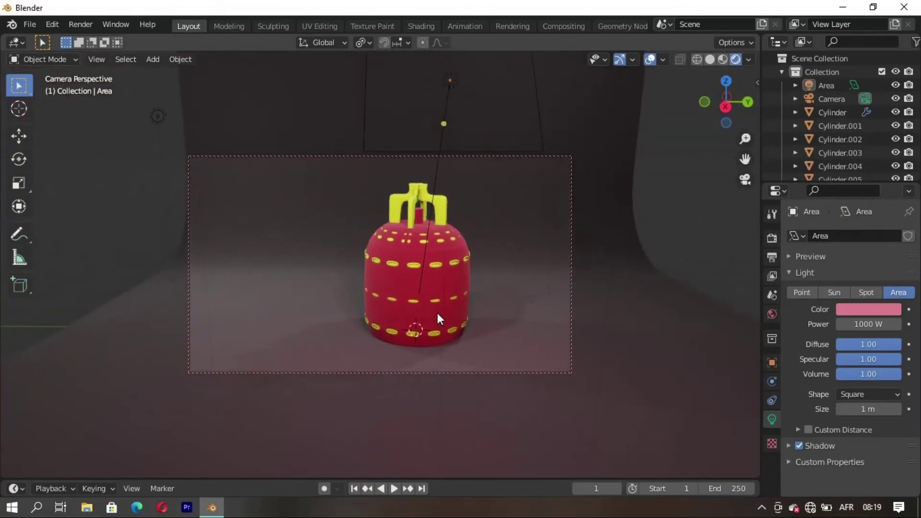
{"action": "left_click", "coordinate": [364, 341]}
{"action": "key", "text": "s"}
{"action": "left_click", "coordinate": [439, 335]}
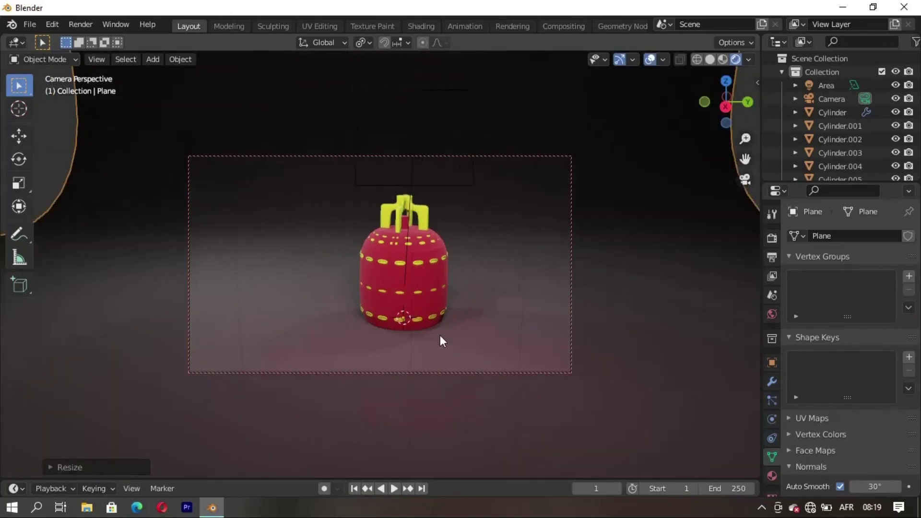